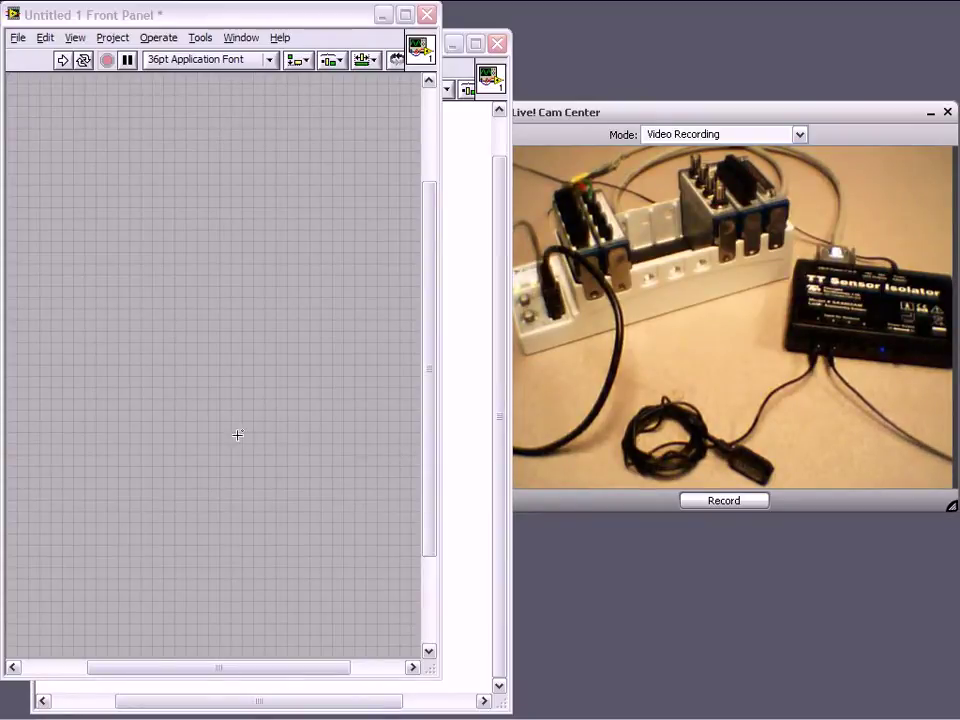
Step: Place a DAQ Assistant node from Measurement I/O > DAQmx on the diagram's left side
{"action": "right_click", "coordinate": [476, 311]}
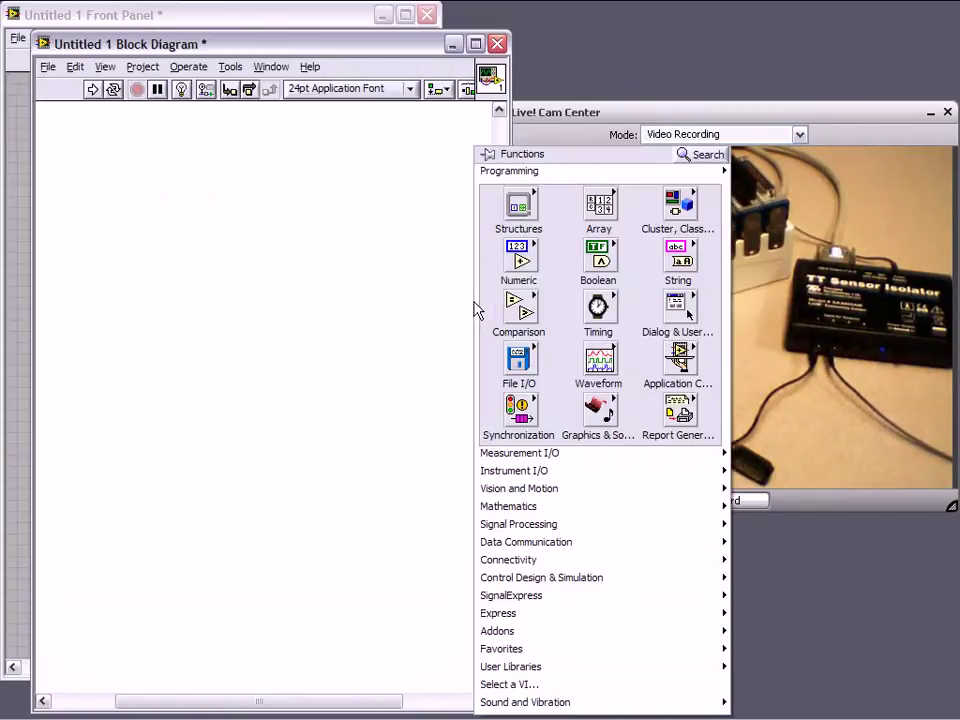
{"action": "left_click", "coordinate": [303, 212]}
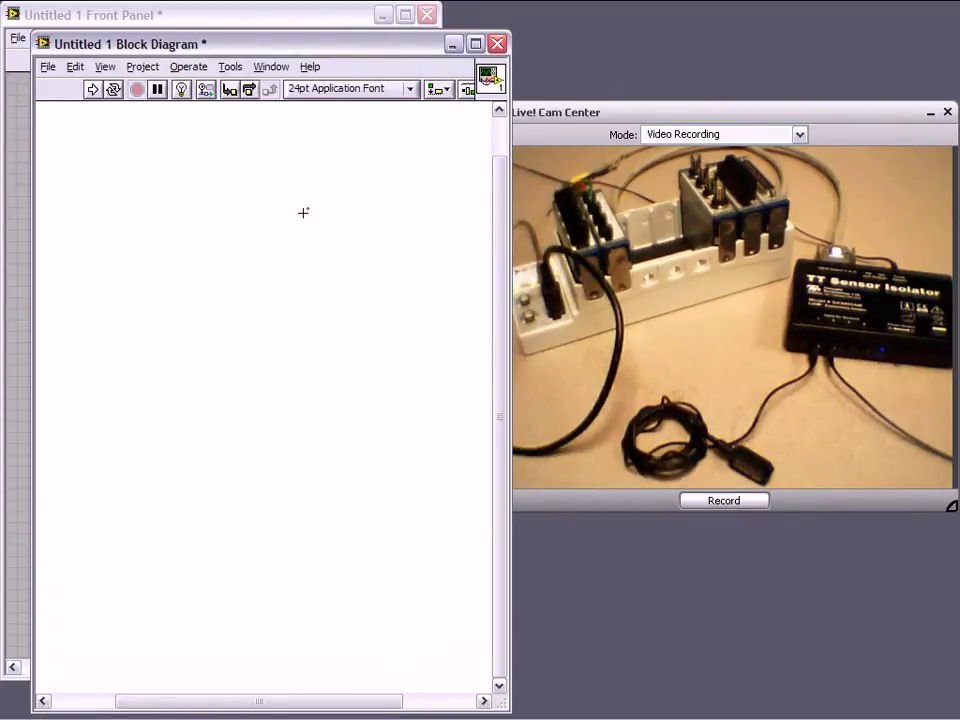
{"action": "right_click", "coordinate": [133, 223]}
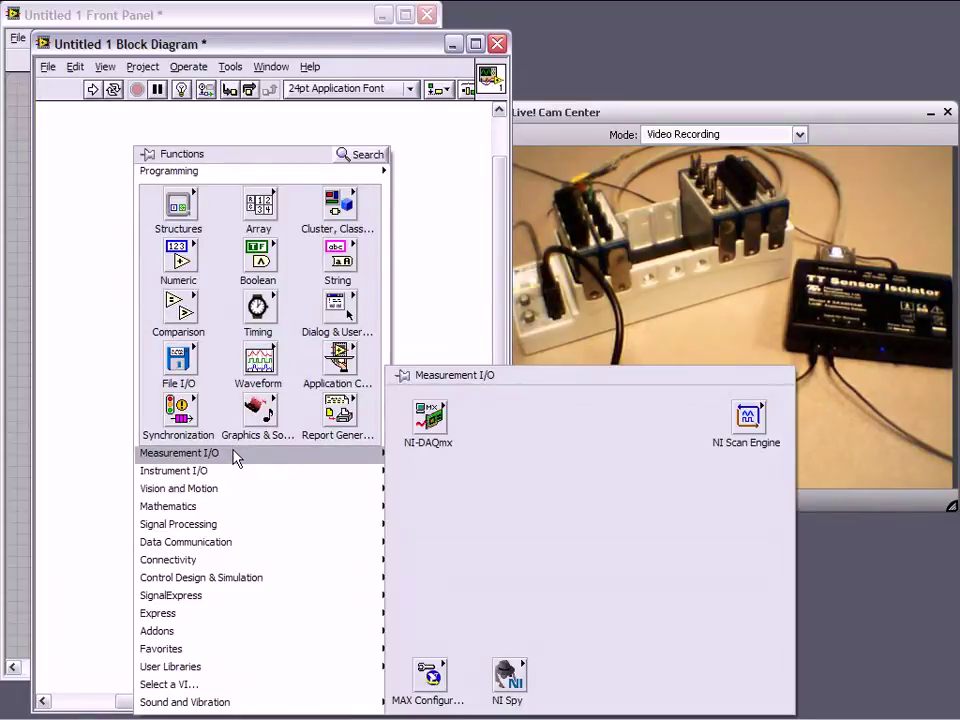
{"action": "mouse_move", "coordinate": [430, 418]}
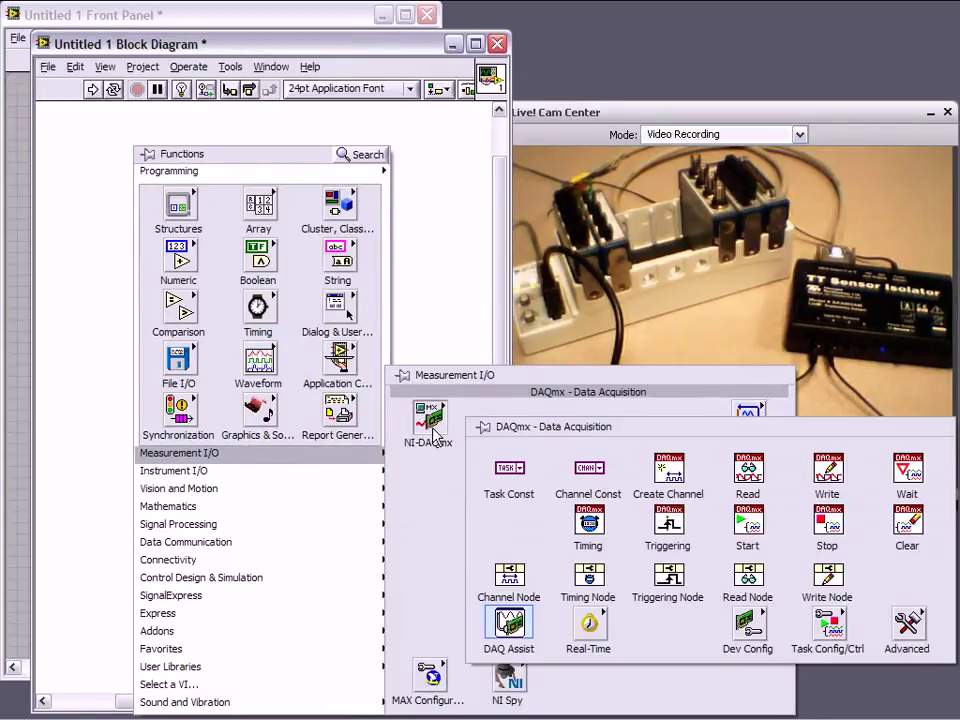
{"action": "left_click", "coordinate": [509, 622]}
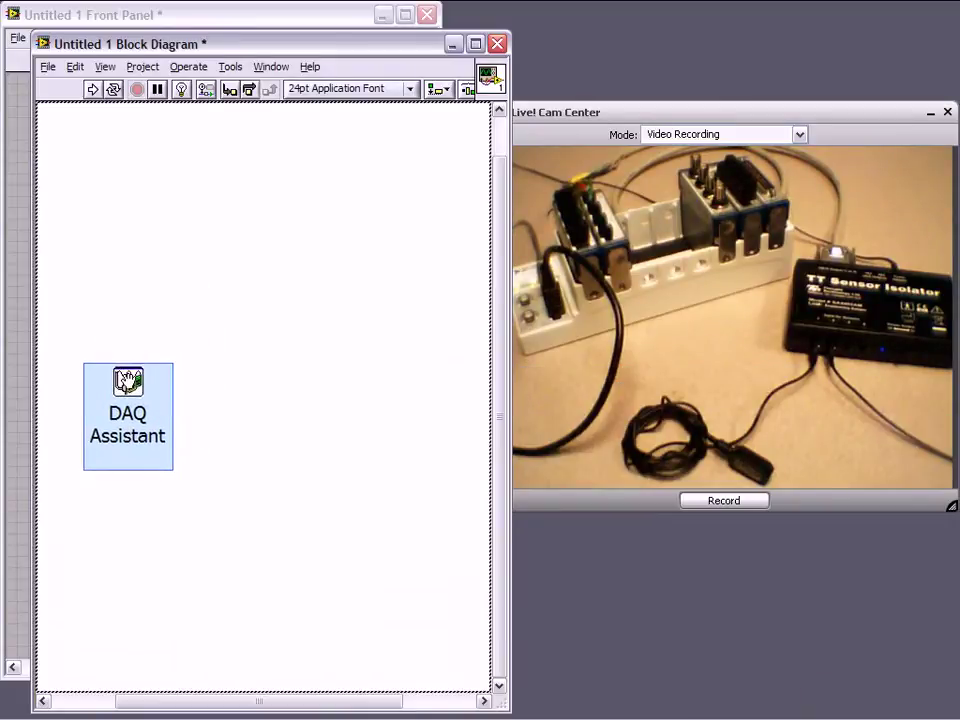
{"action": "left_click", "coordinate": [140, 386]}
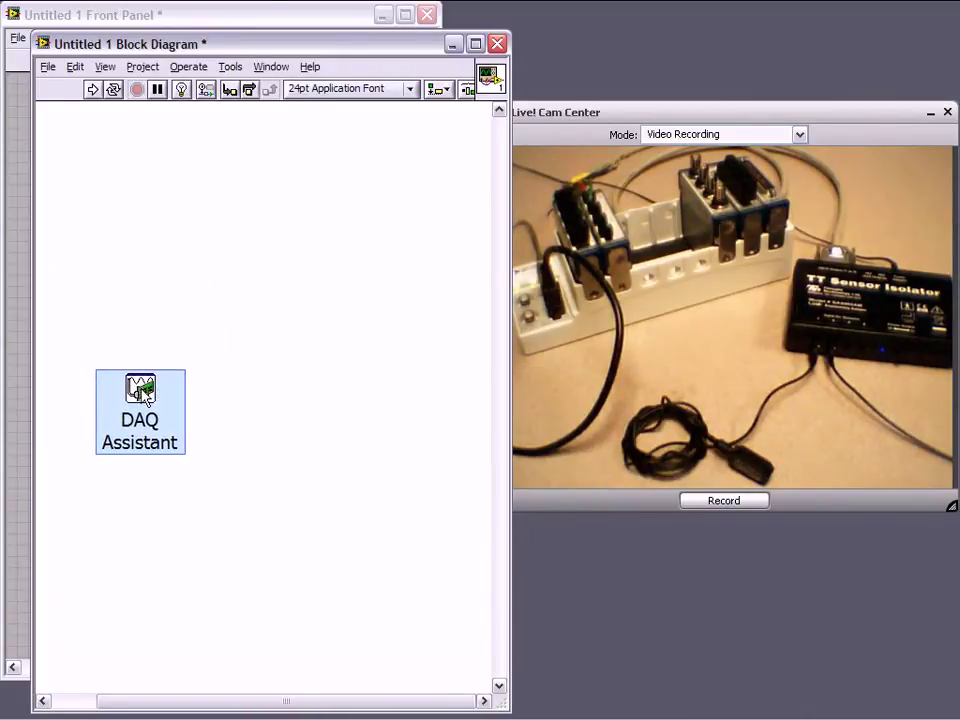
{"action": "double_click", "coordinate": [336, 272]}
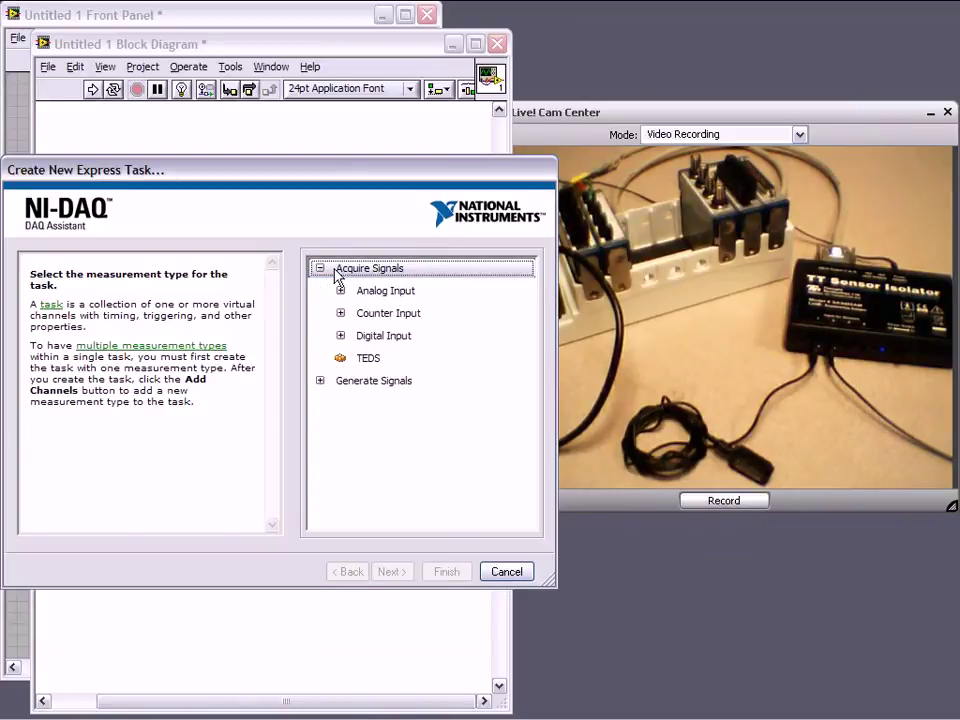
Step: Build an Analog Input Voltage task using cDAQ2Mod2 channels ai0 and ai1
{"action": "double_click", "coordinate": [437, 295]}
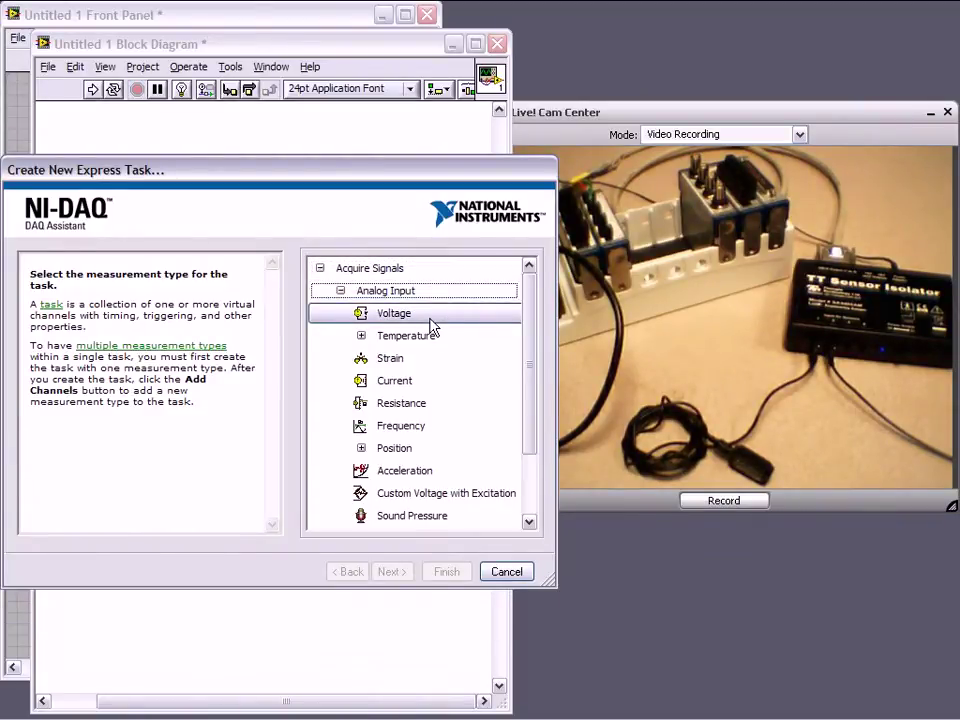
{"action": "left_click", "coordinate": [430, 316]}
{"action": "left_click", "coordinate": [286, 322]}
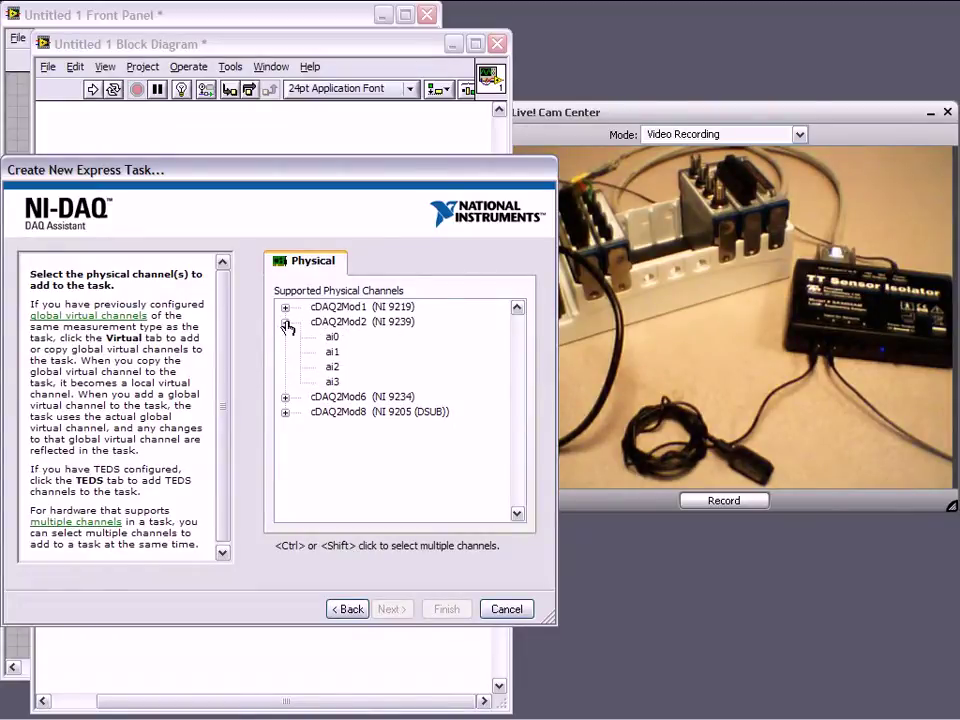
{"action": "left_click", "coordinate": [332, 337]}
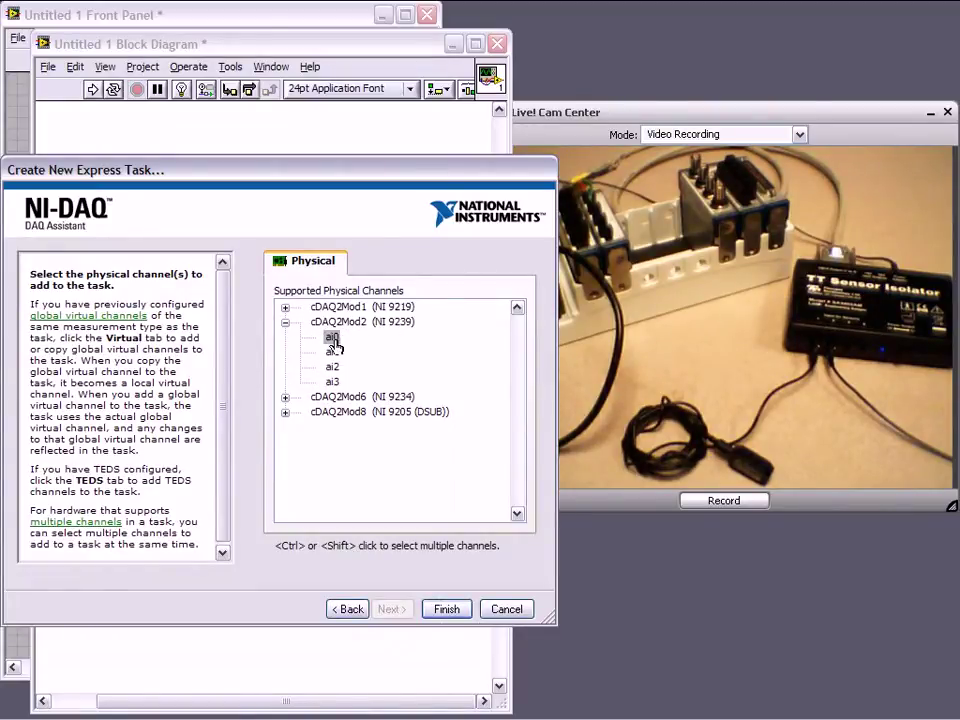
{"action": "left_click", "coordinate": [446, 610]}
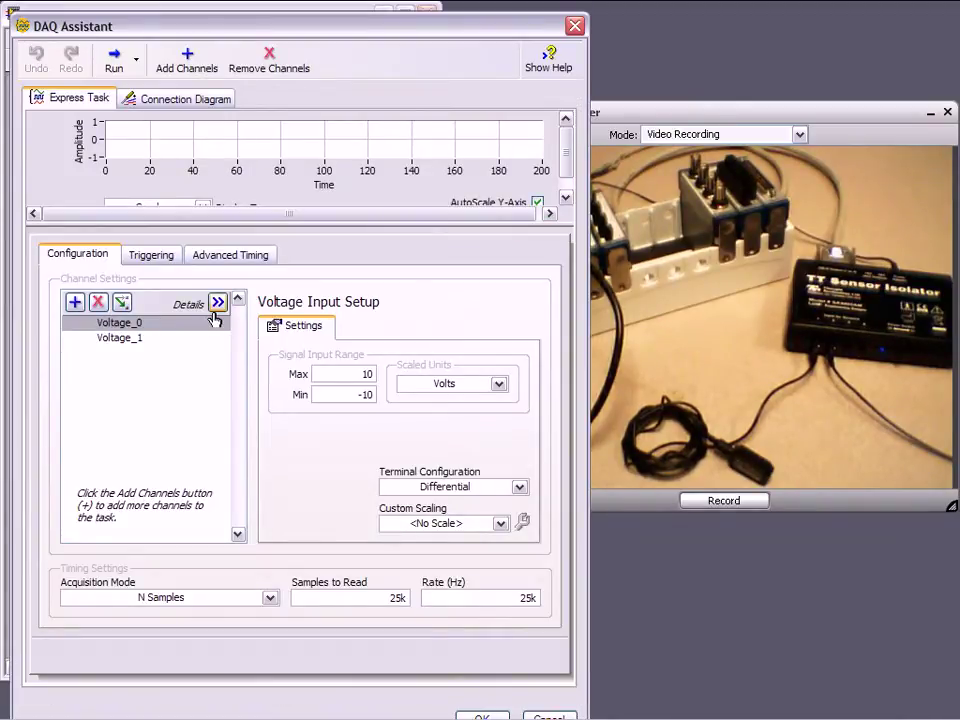
Step: Set the task to Continuous Samples, 1k samples to read at 10k Hz, and accept it
{"action": "left_click", "coordinate": [216, 305]}
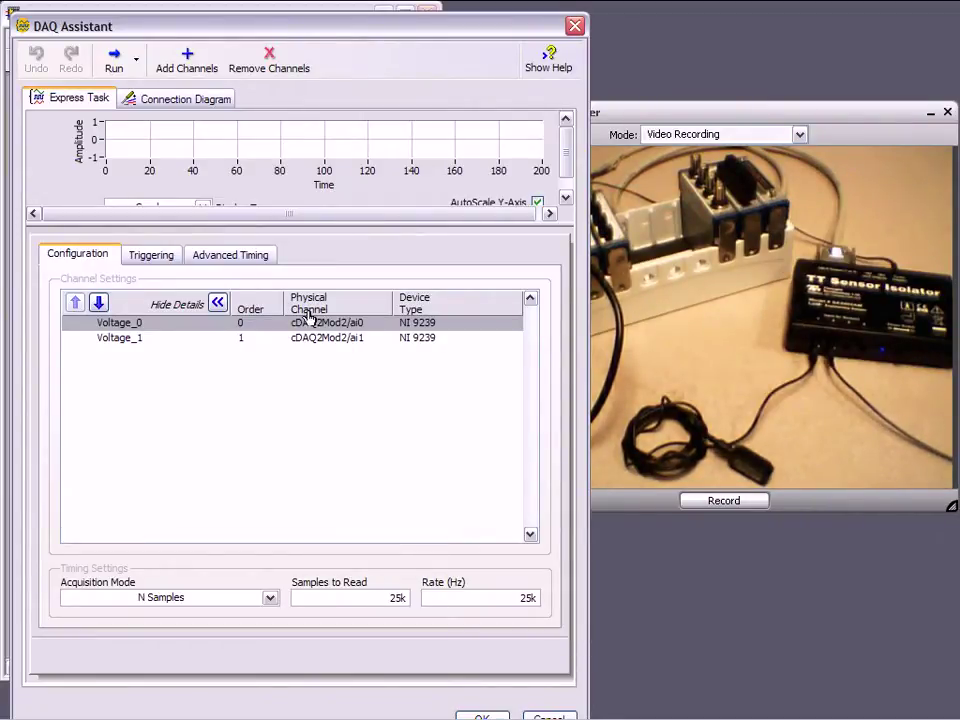
{"action": "left_click", "coordinate": [216, 304]}
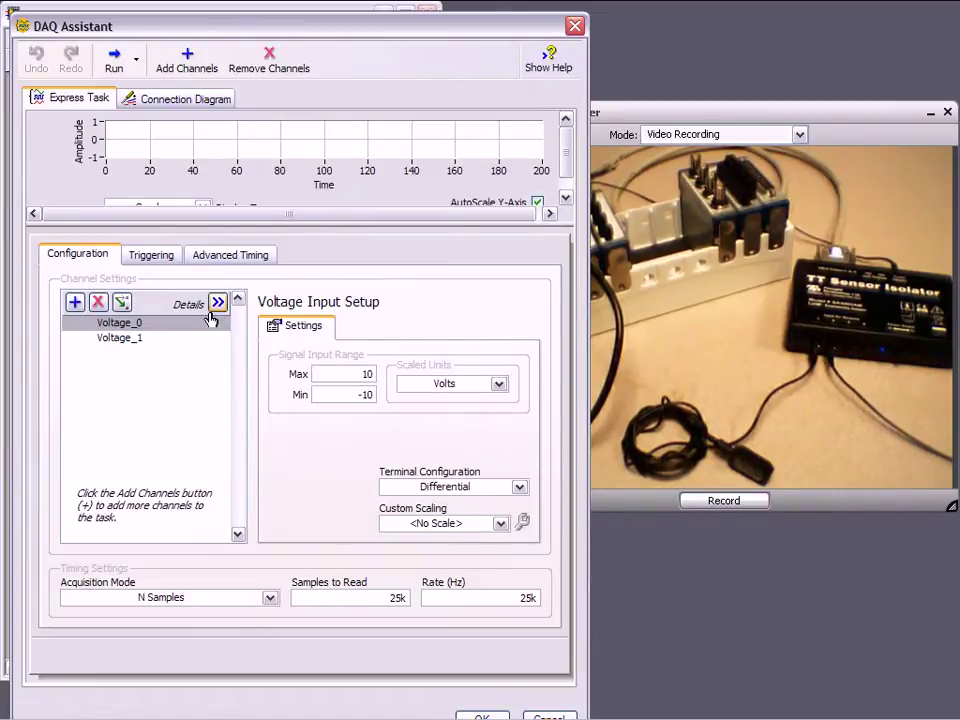
{"action": "left_click", "coordinate": [270, 598]}
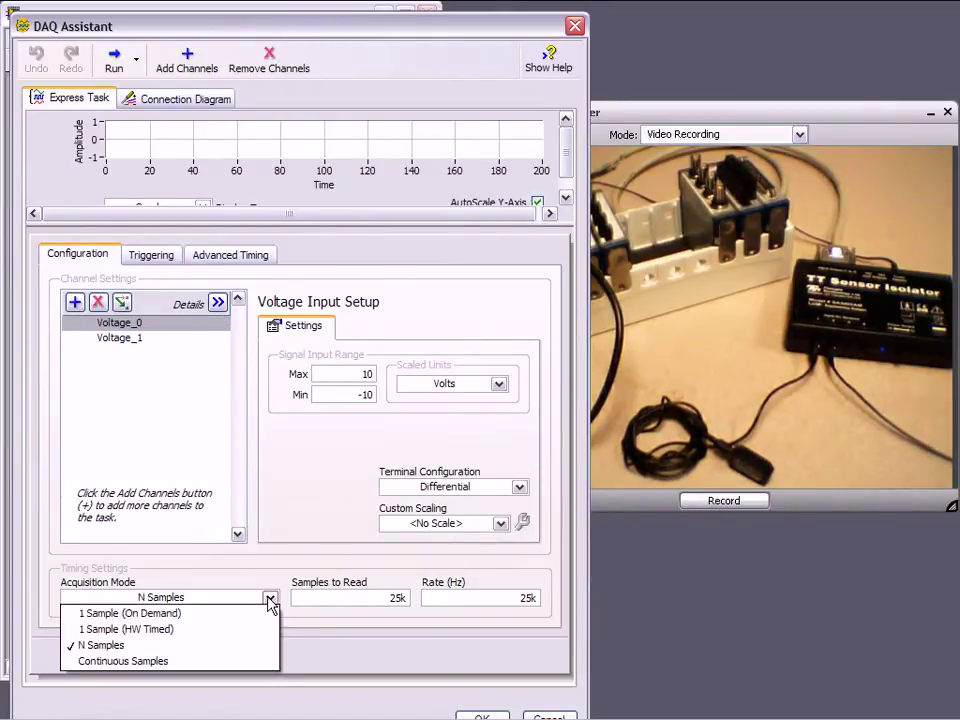
{"action": "left_click", "coordinate": [259, 662]}
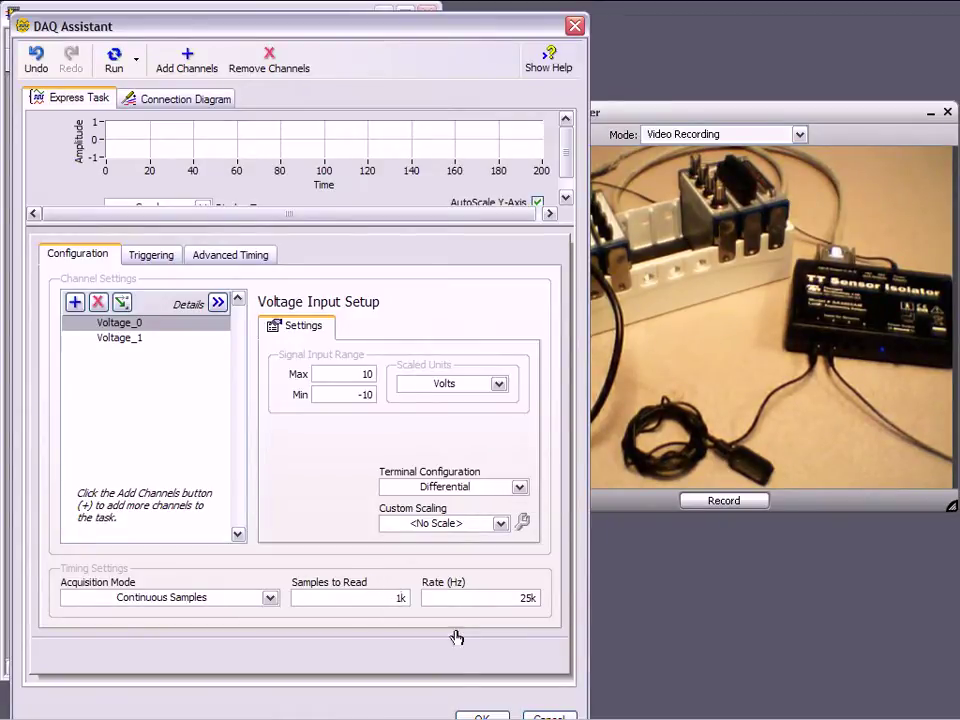
{"action": "left_click", "coordinate": [524, 598]}
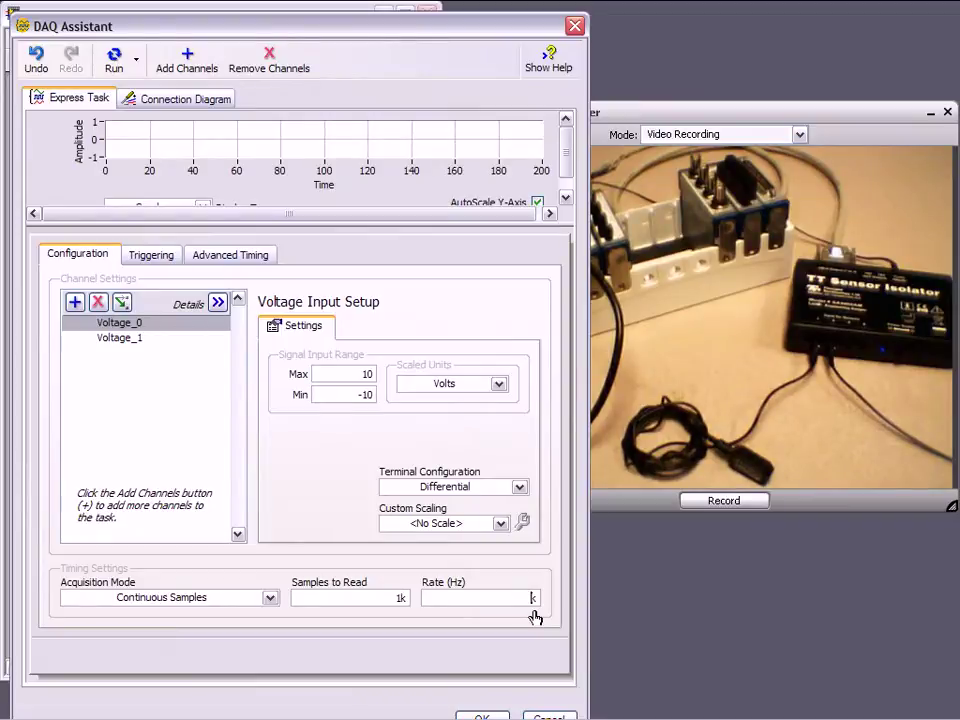
{"action": "type", "text": "10"}
{"action": "left_click_drag", "start_coordinate": [441, 34], "coordinate": [437, 20]}
{"action": "left_click", "coordinate": [484, 705]}
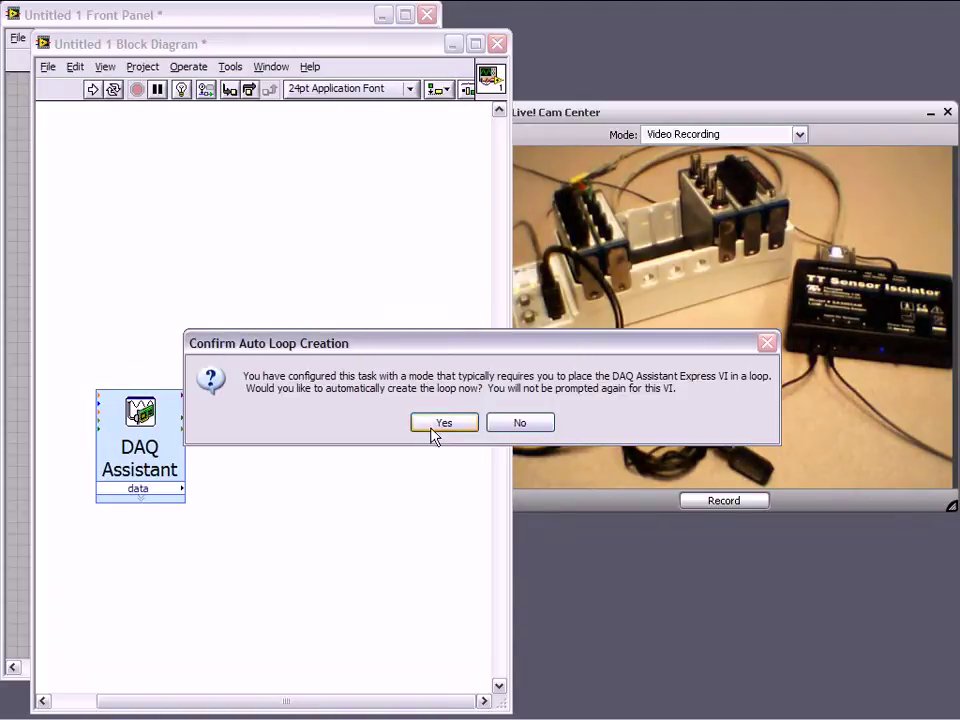
Step: Auto-create a While Loop around the DAQ Assistant, enlarge it, and move the stop terminal beside the node
{"action": "left_click", "coordinate": [430, 427]}
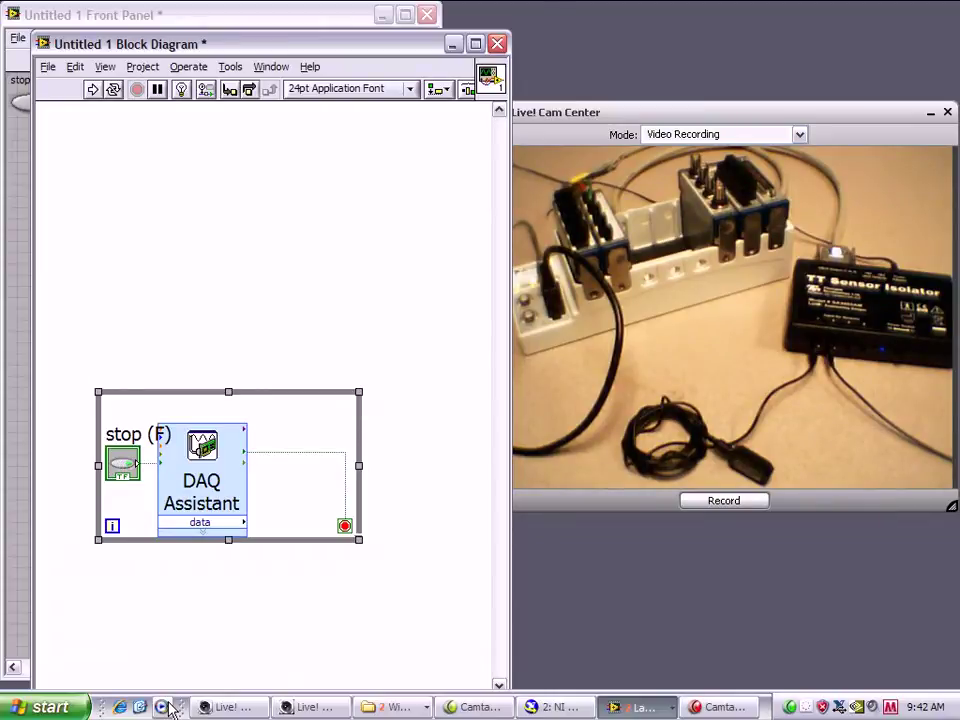
{"action": "left_click", "coordinate": [200, 704]}
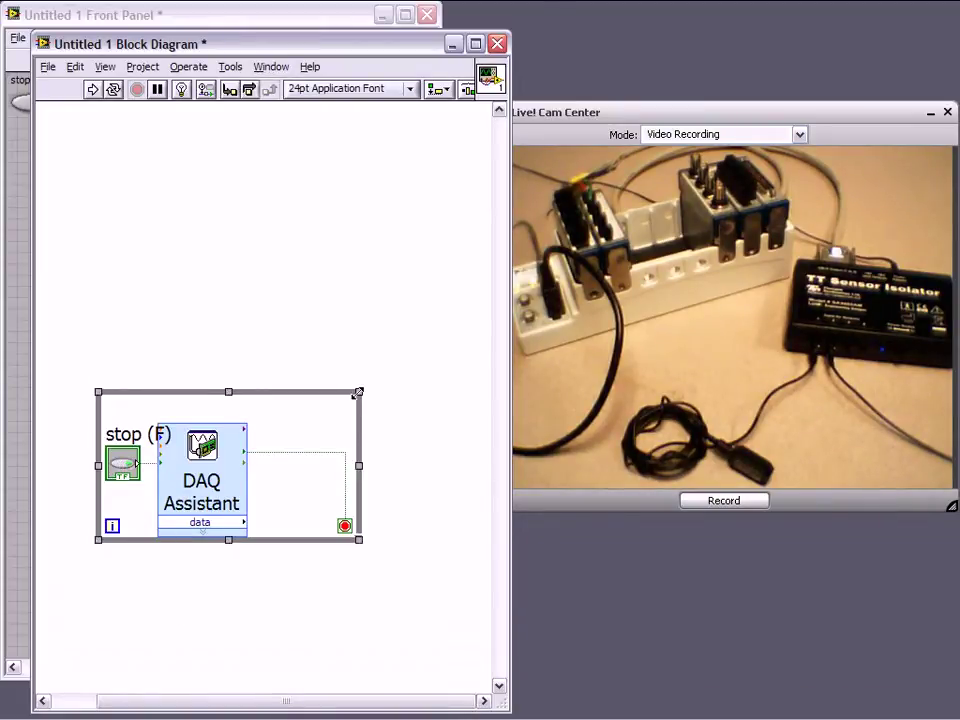
{"action": "left_click_drag", "start_coordinate": [358, 393], "coordinate": [466, 303]}
{"action": "left_click", "coordinate": [370, 704]}
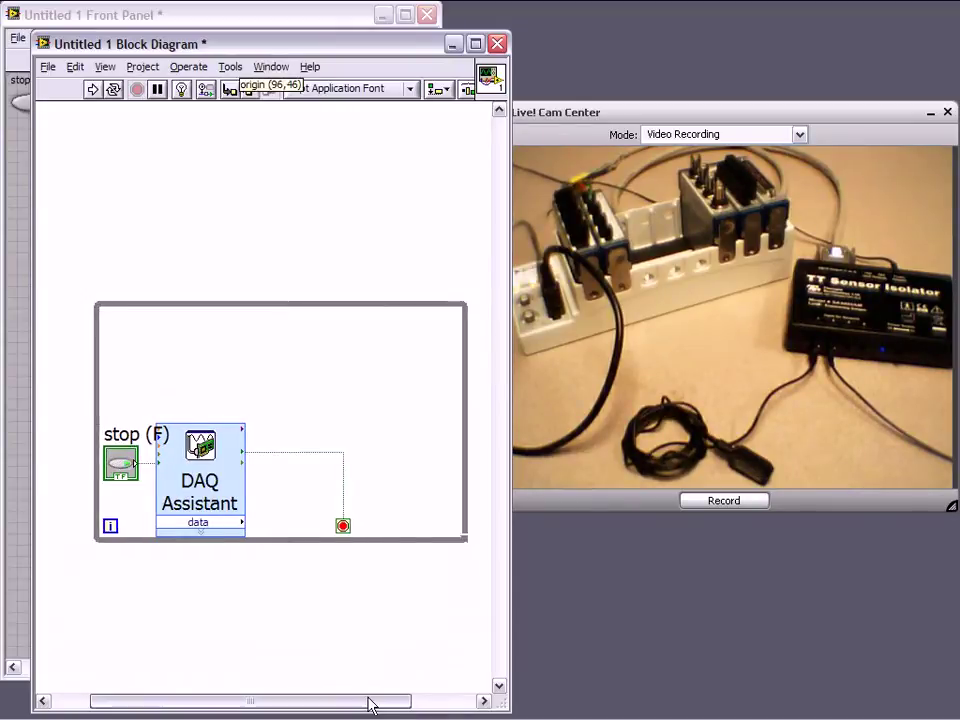
{"action": "left_click_drag", "start_coordinate": [370, 704], "coordinate": [404, 702]}
{"action": "left_click", "coordinate": [234, 540]}
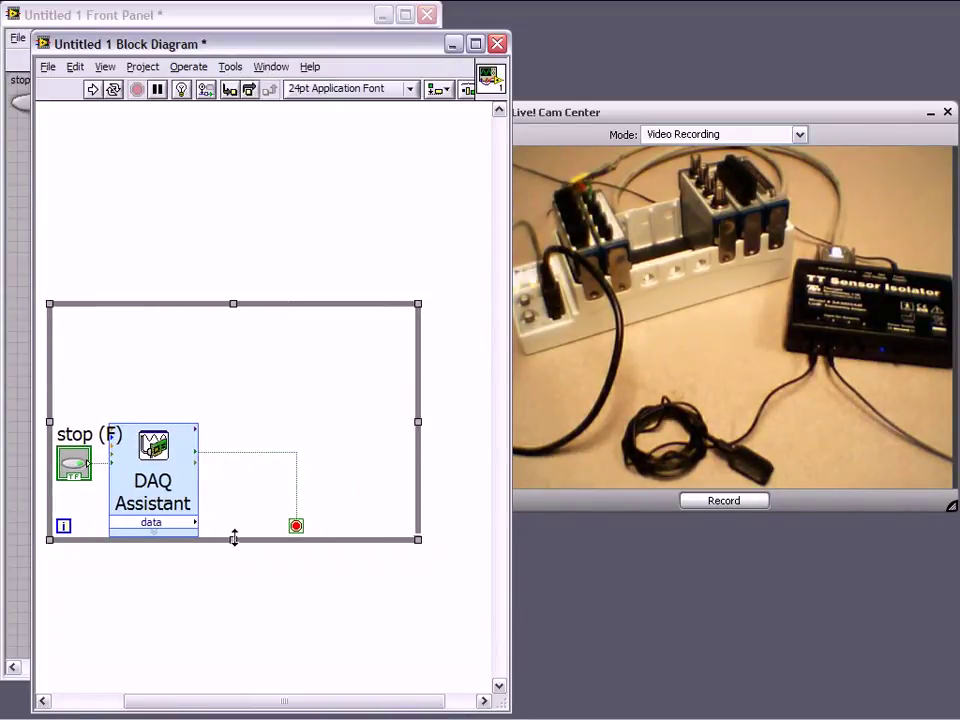
{"action": "left_click_drag", "start_coordinate": [234, 540], "coordinate": [234, 547]}
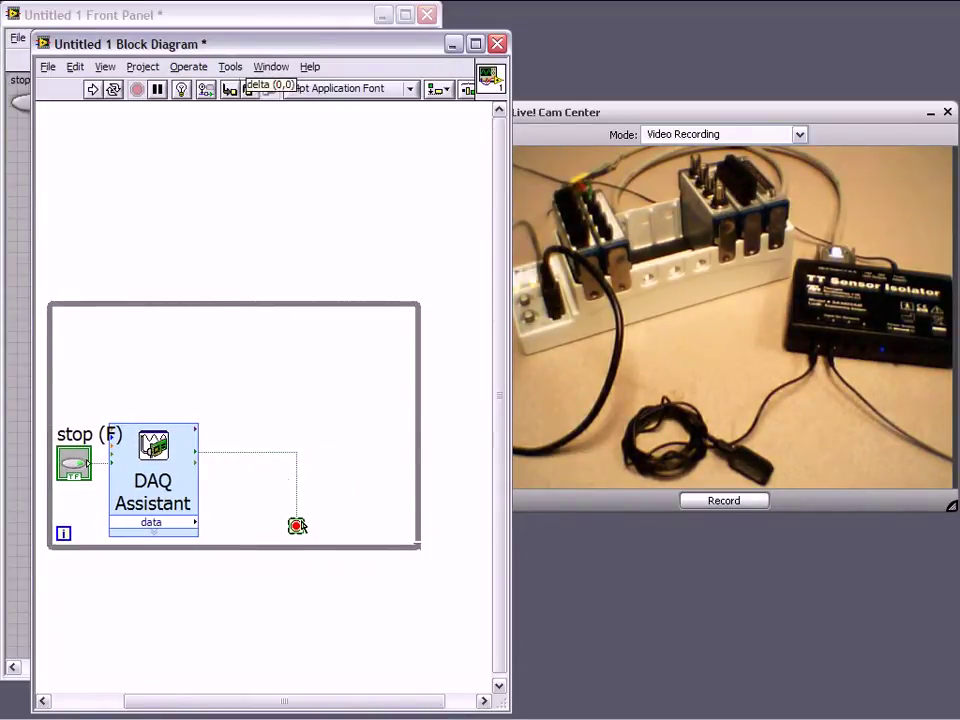
{"action": "left_click_drag", "start_coordinate": [298, 526], "coordinate": [226, 454]}
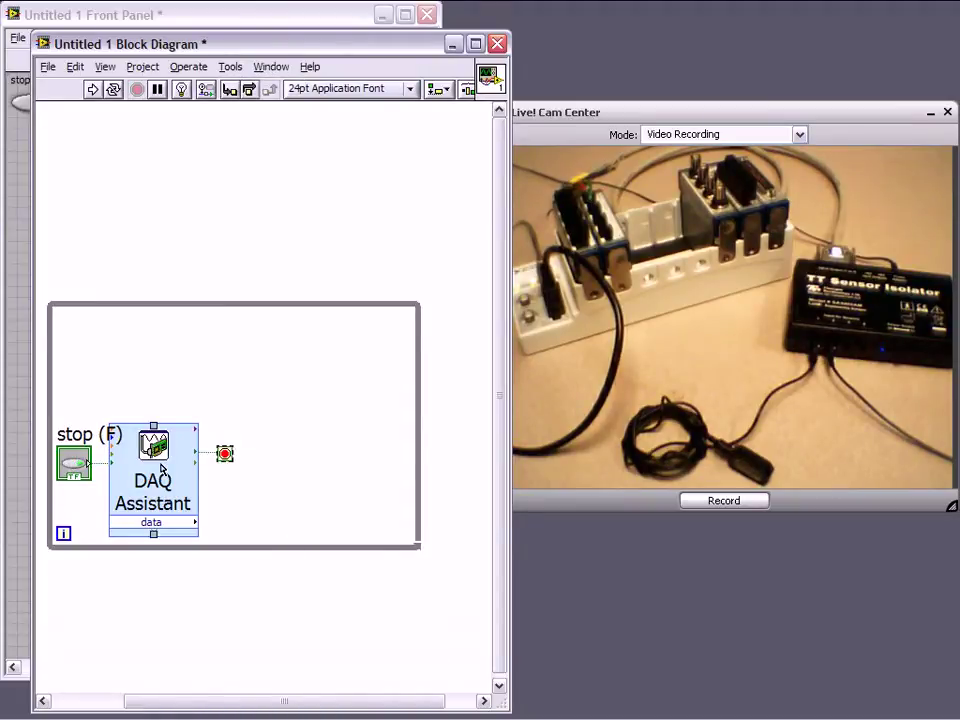
Step: Check the loop's stop button on the front panel, then return to the block diagram
{"action": "left_click", "coordinate": [50, 368]}
{"action": "left_click", "coordinate": [19, 333]}
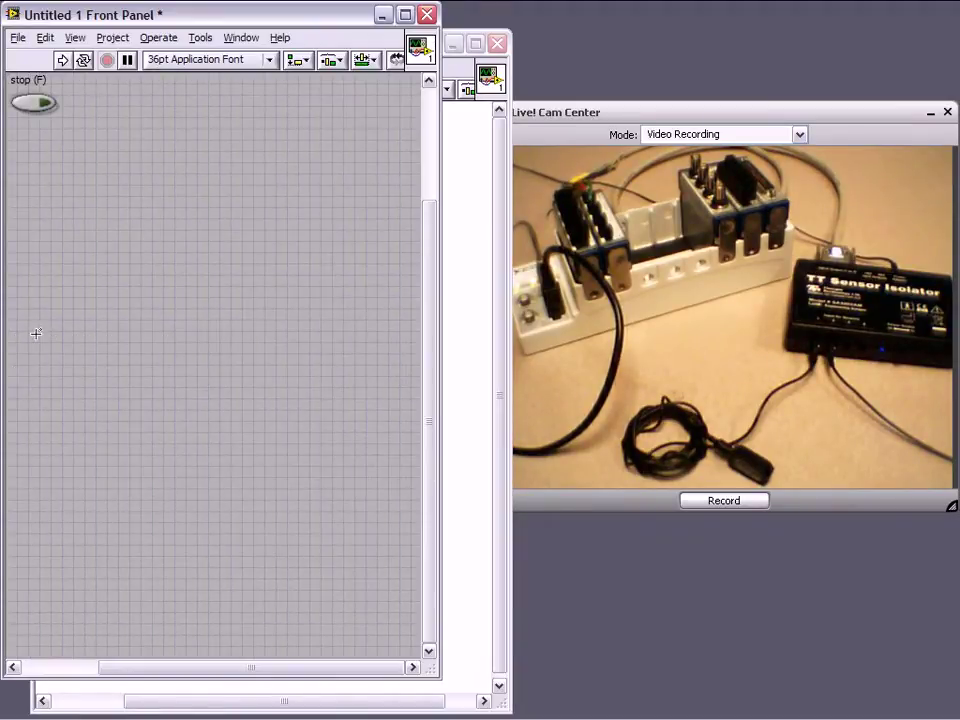
{"action": "left_click", "coordinate": [30, 79]}
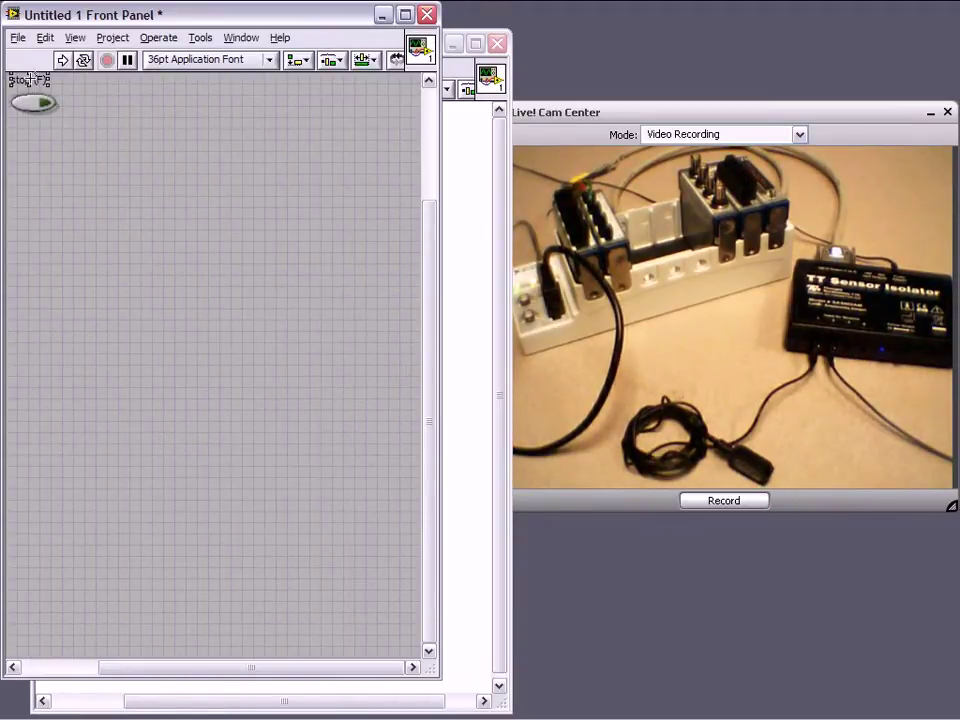
{"action": "left_click", "coordinate": [471, 285]}
Step: Drop an Express > Signal Analysis > Filter inside the loop beside the DAQ Assistant
{"action": "right_click", "coordinate": [323, 445]}
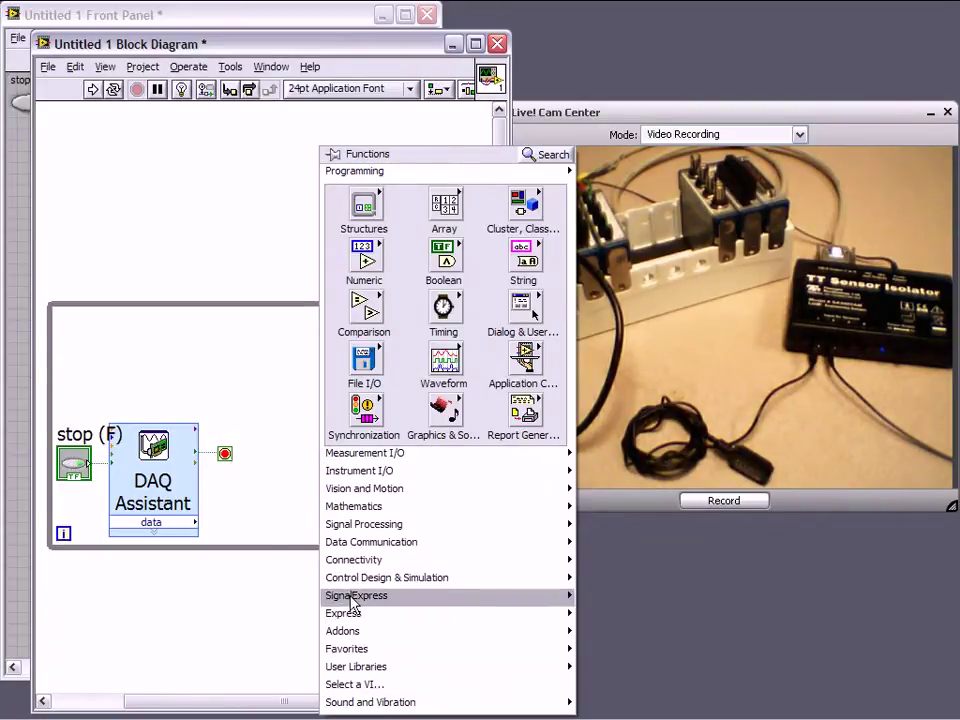
{"action": "mouse_move", "coordinate": [345, 613]}
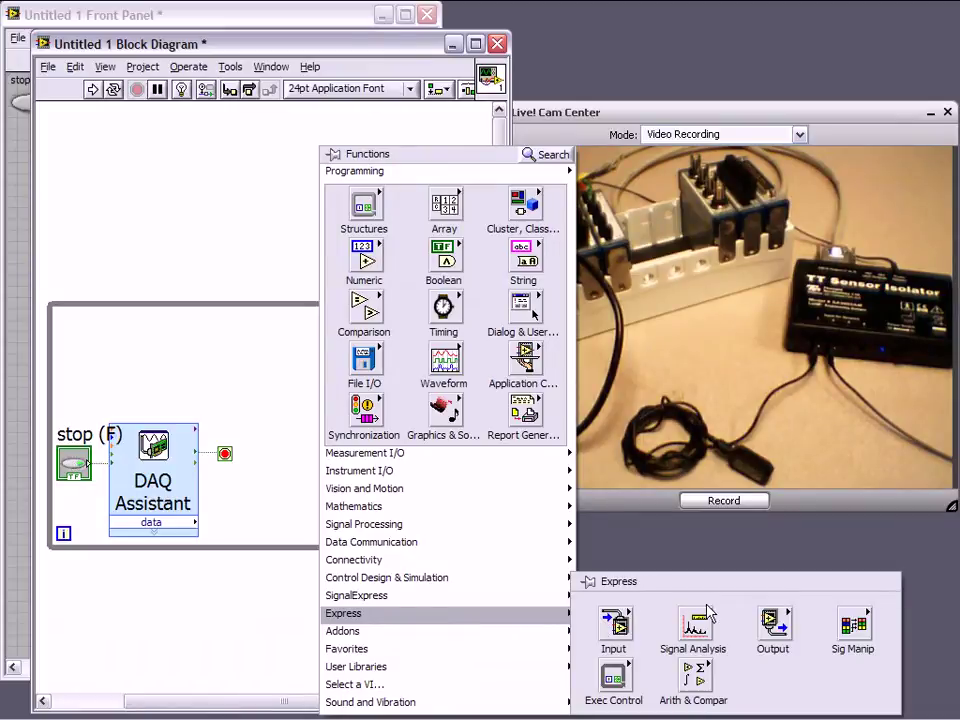
{"action": "mouse_move", "coordinate": [694, 625]}
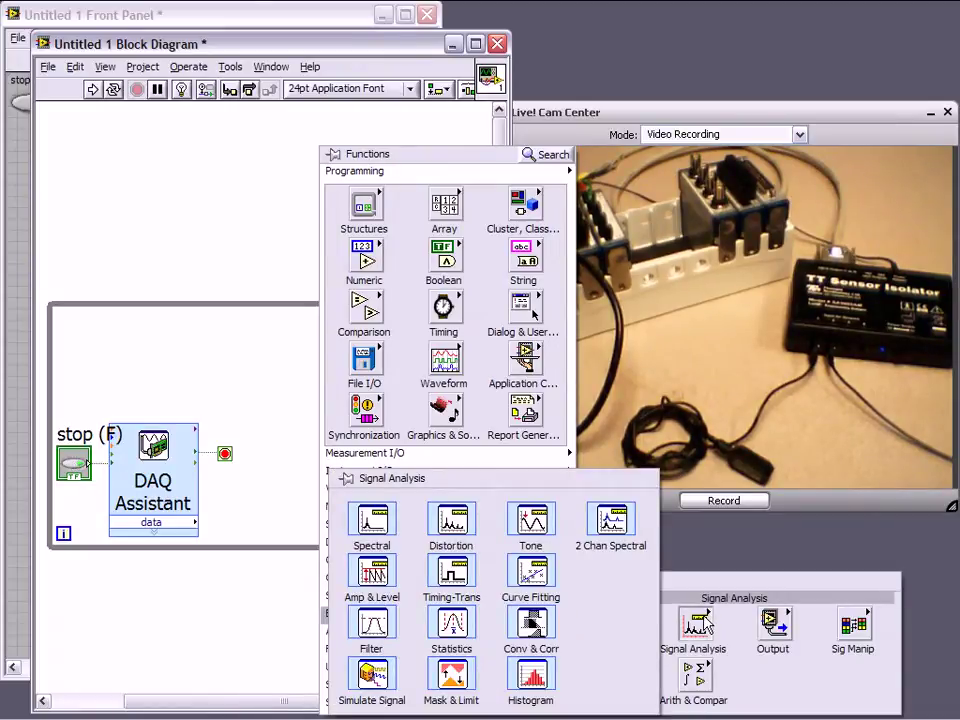
{"action": "left_click_drag", "start_coordinate": [371, 624], "coordinate": [306, 462]}
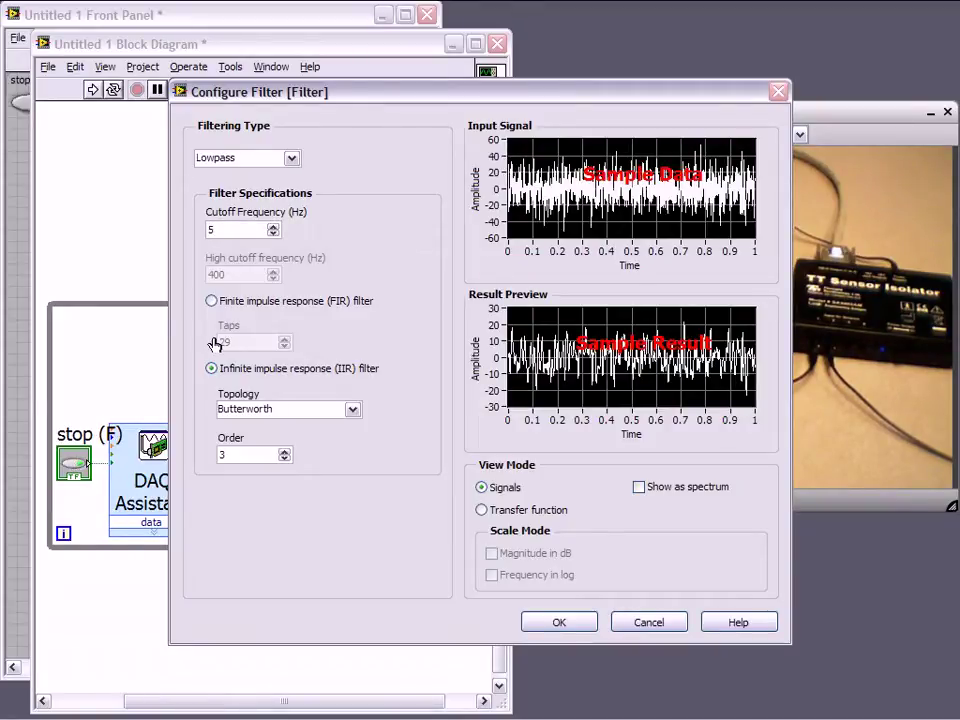
Step: Confirm the filter as a 5 Hz lowpass Butterworth IIR of order 3
{"action": "left_click", "coordinate": [351, 412]}
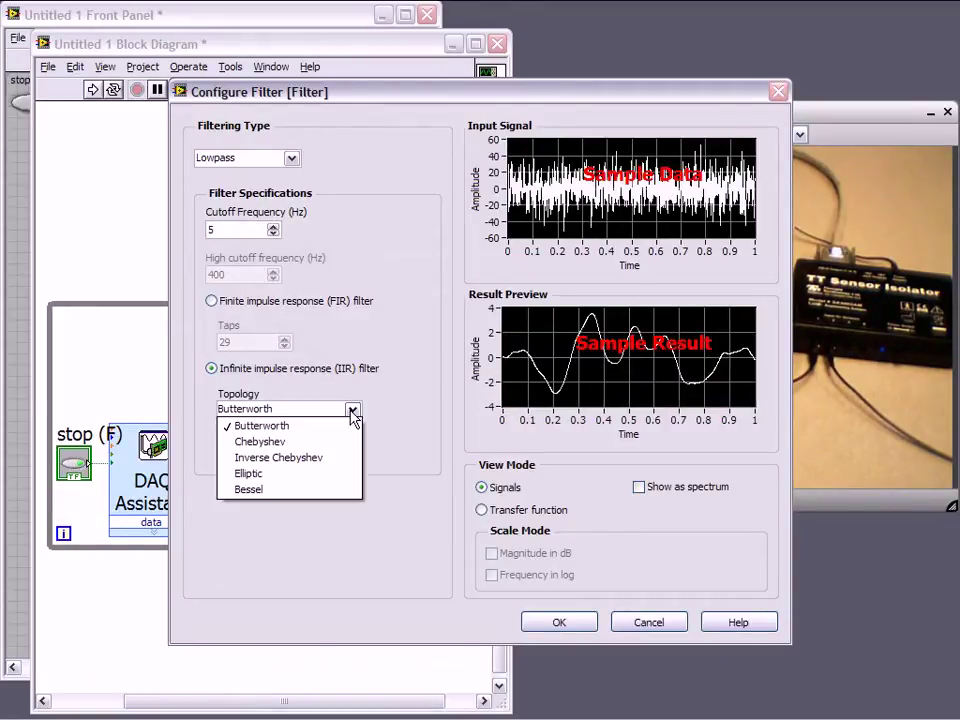
{"action": "left_click", "coordinate": [351, 414]}
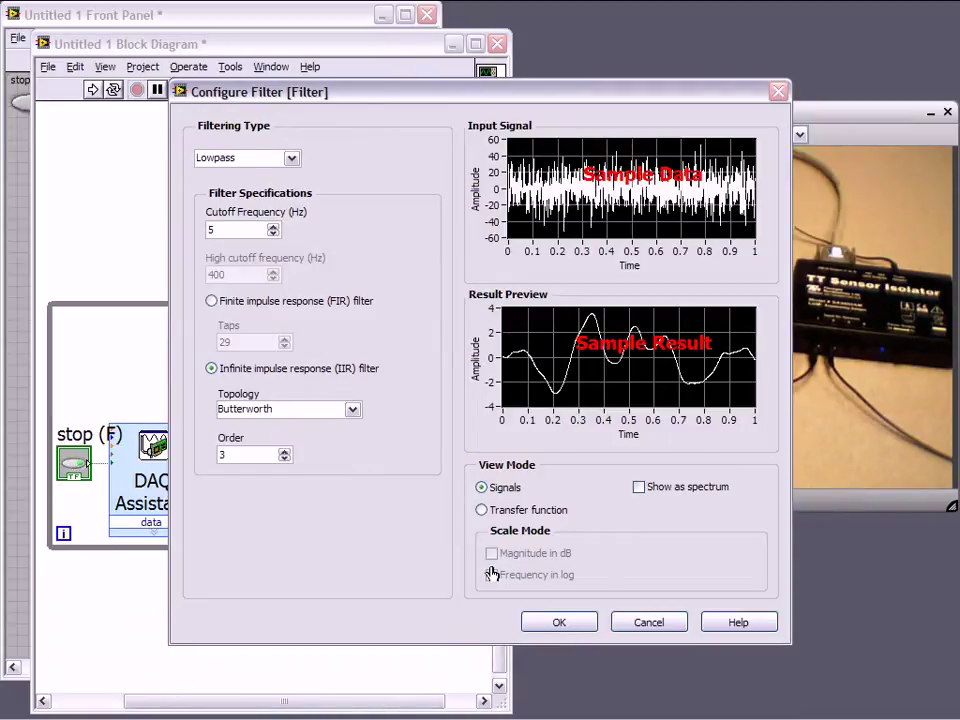
{"action": "left_click", "coordinate": [556, 621]}
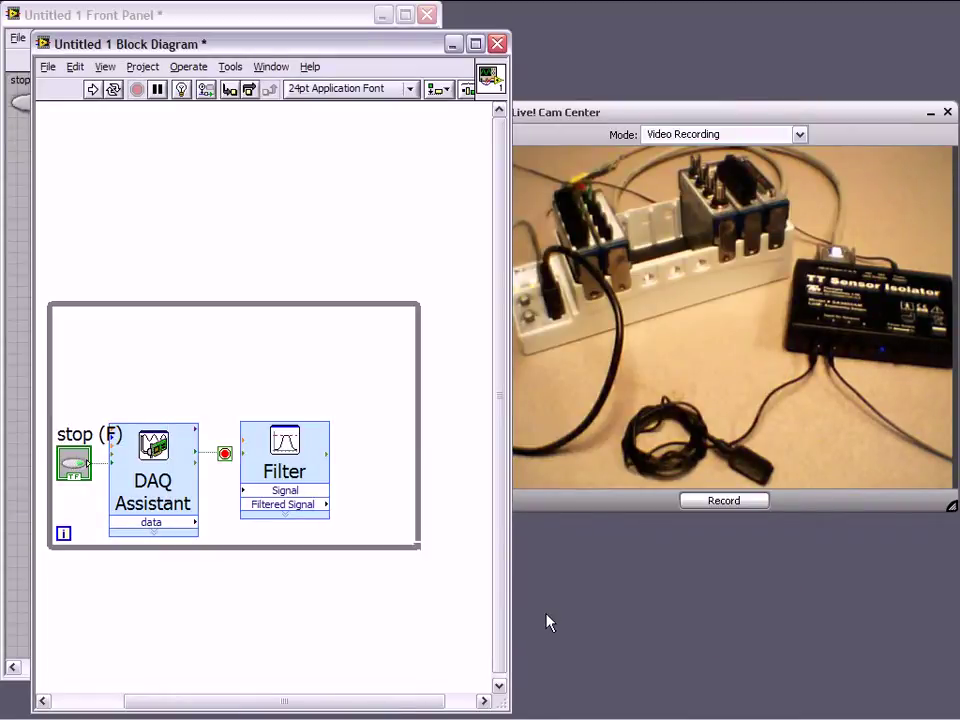
Step: Wire the DAQ Assistant data to the Filter's Signal input and add Split Signals after it
{"action": "left_click", "coordinate": [206, 536]}
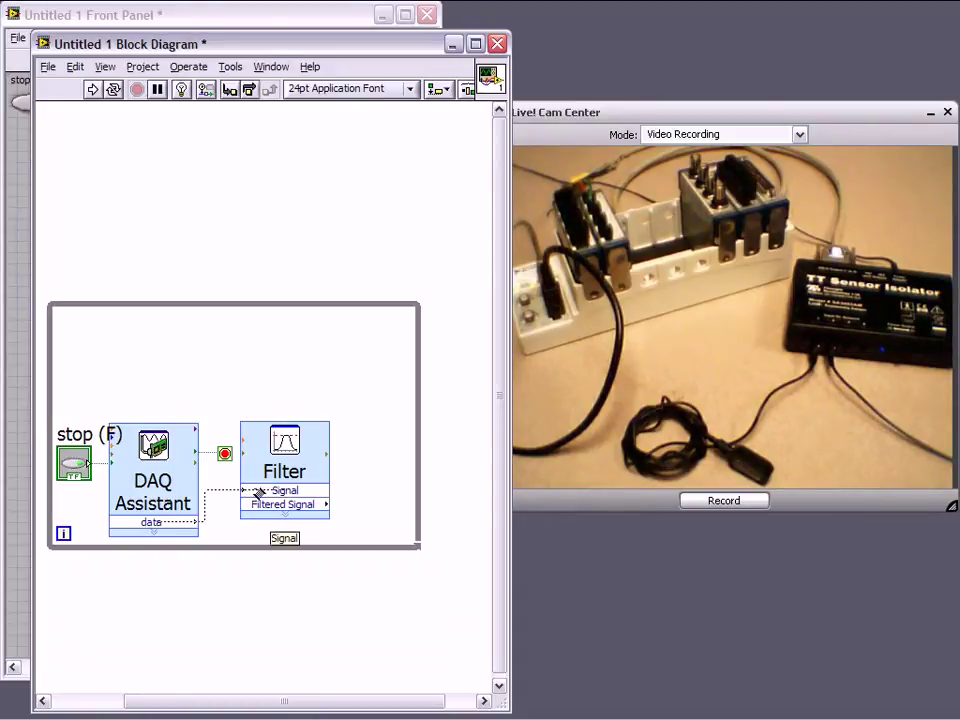
{"action": "left_click", "coordinate": [258, 491]}
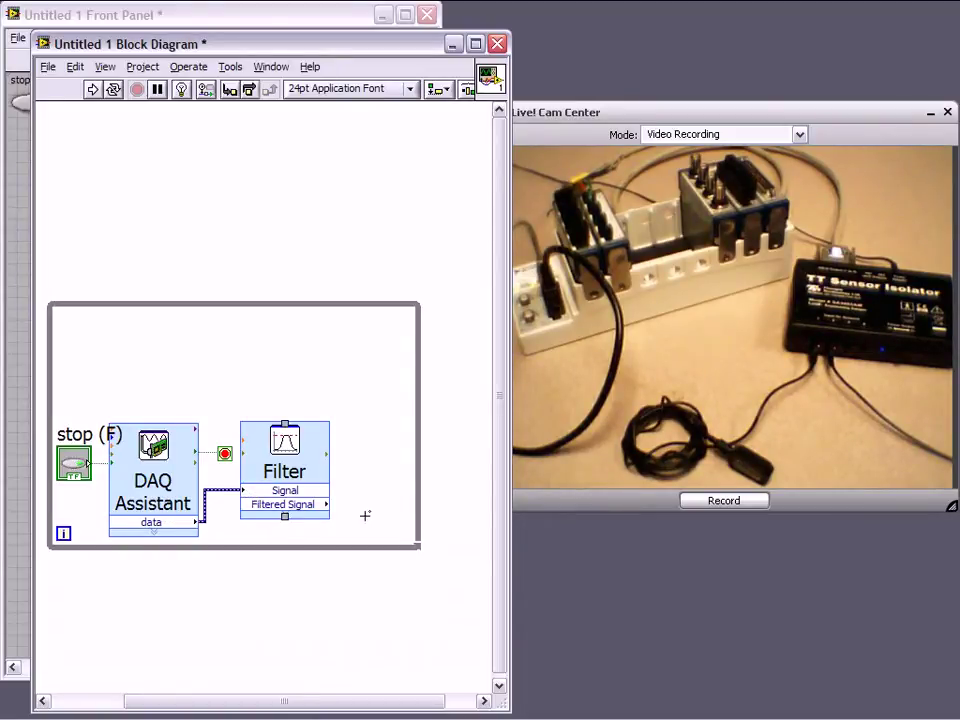
{"action": "right_click", "coordinate": [356, 507]}
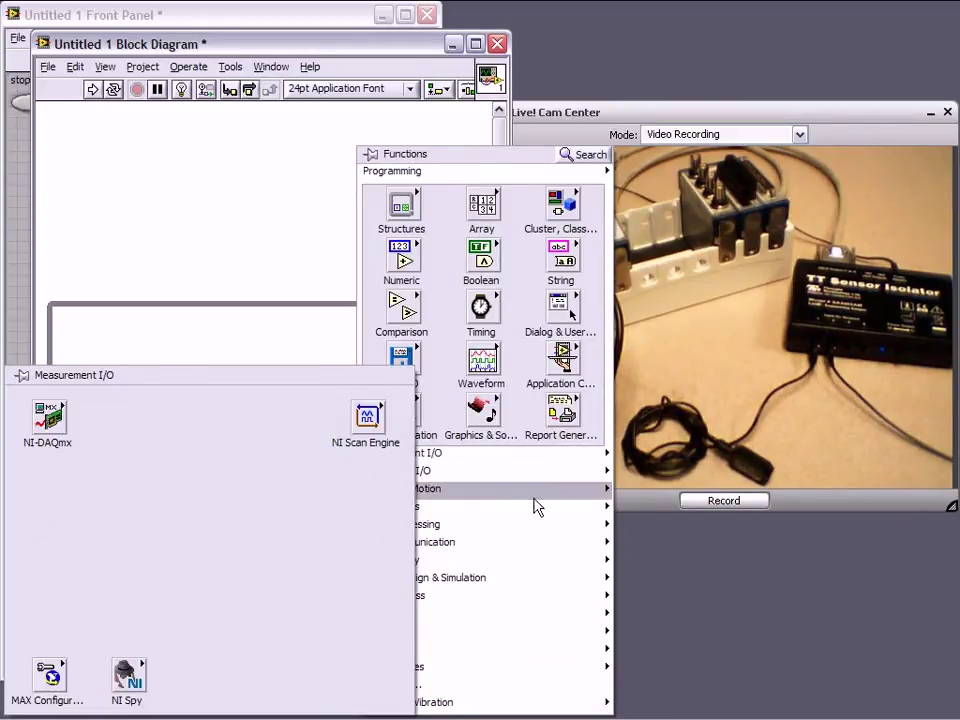
{"action": "mouse_move", "coordinate": [381, 613]}
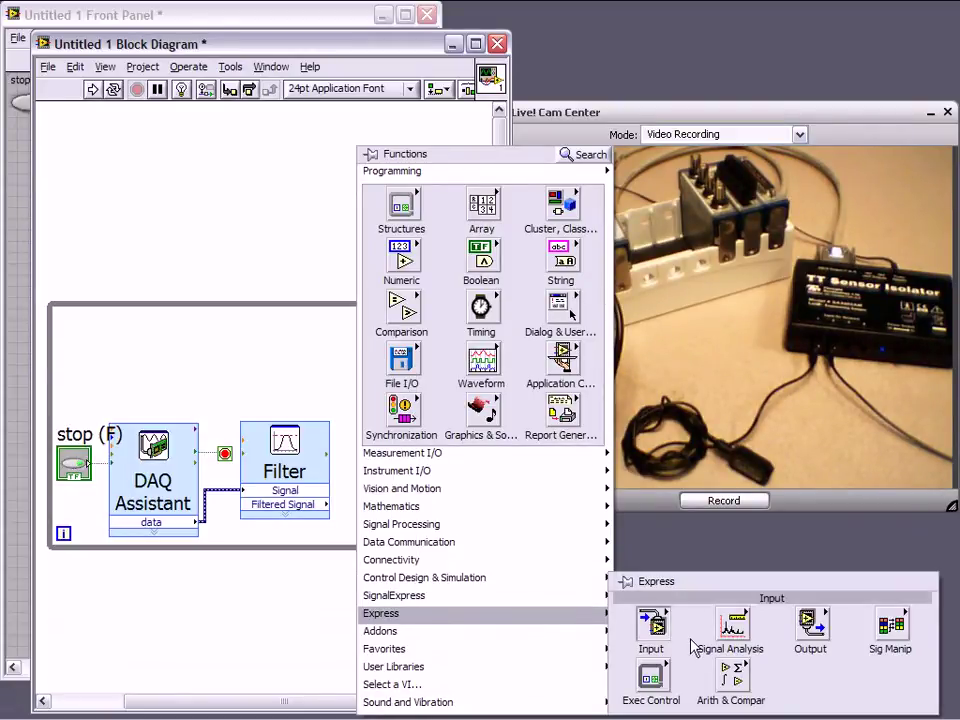
{"action": "mouse_move", "coordinate": [891, 630]}
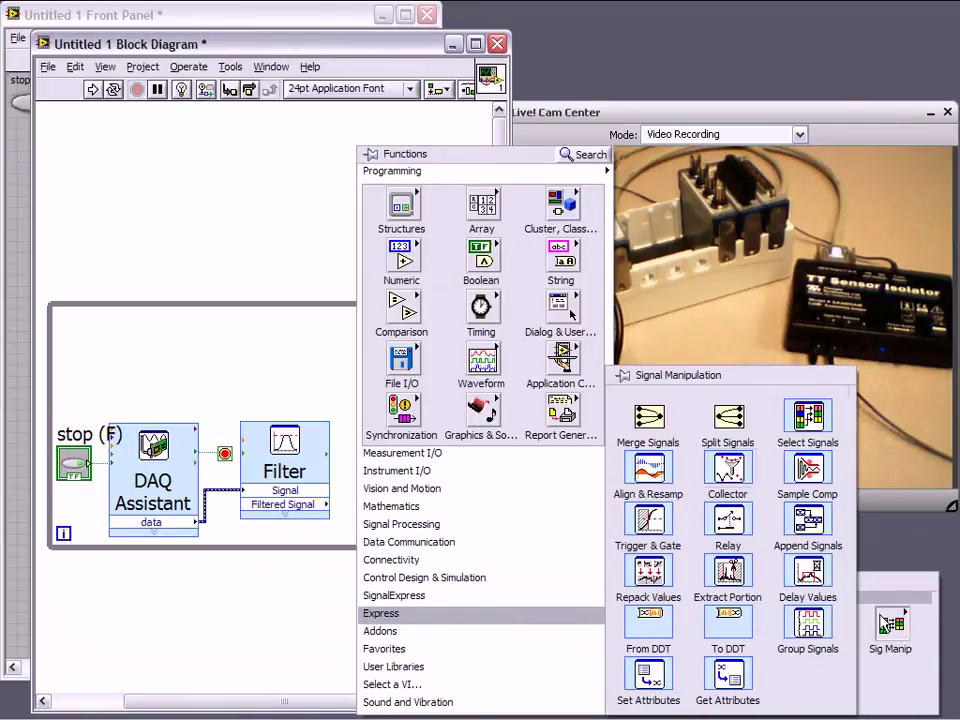
{"action": "left_click", "coordinate": [733, 432]}
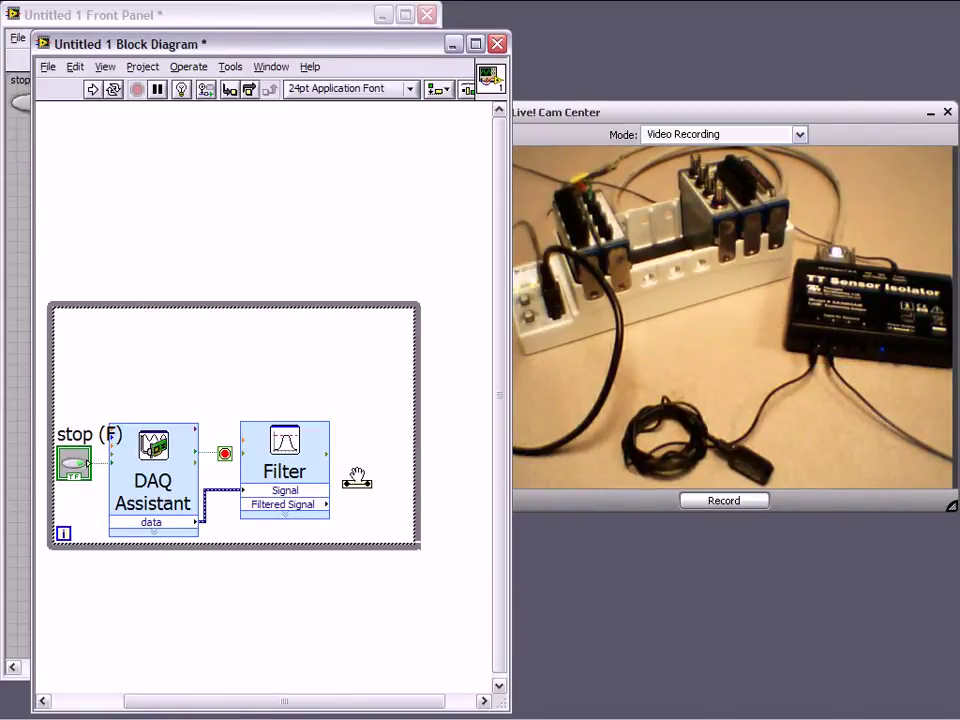
{"action": "left_click", "coordinate": [354, 490]}
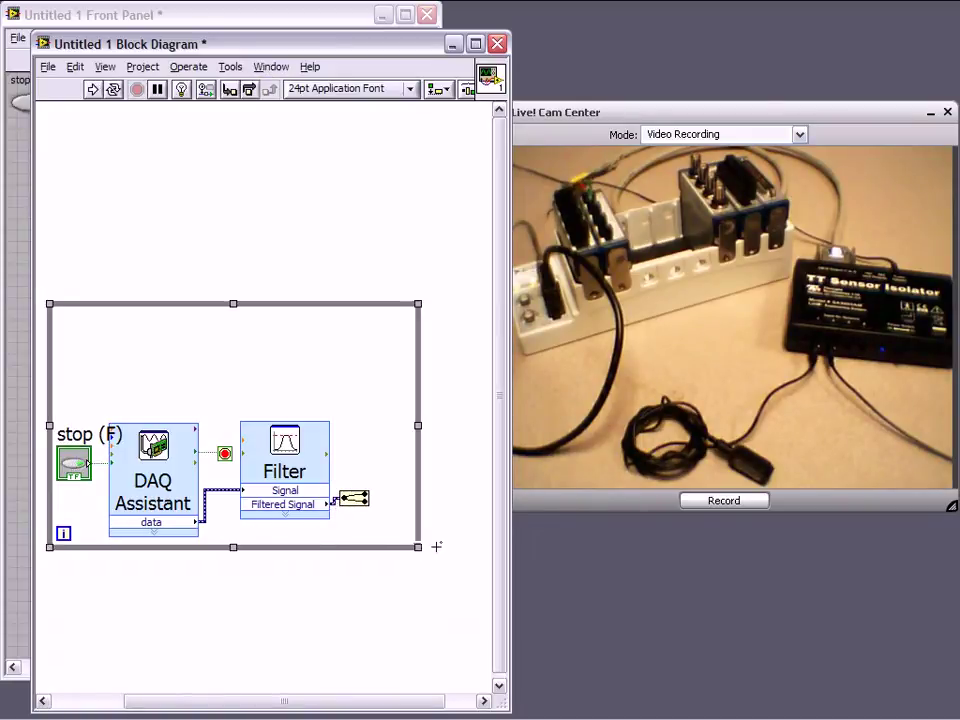
Step: Widen the While Loop to the right and show the front panel
{"action": "left_click_drag", "start_coordinate": [418, 425], "coordinate": [478, 425]}
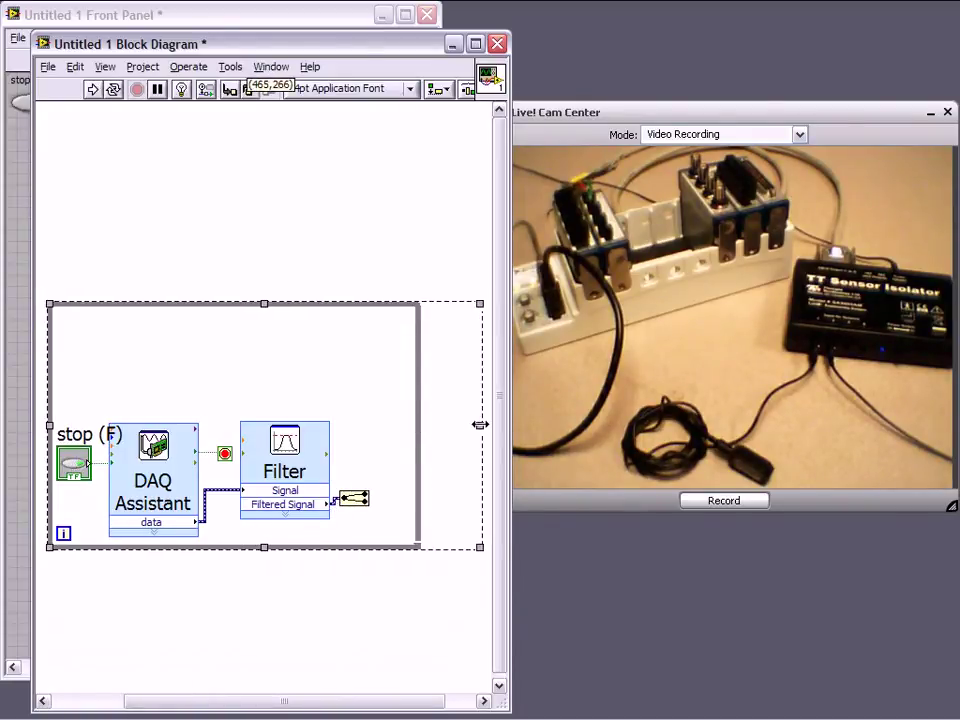
{"action": "left_click", "coordinate": [421, 484]}
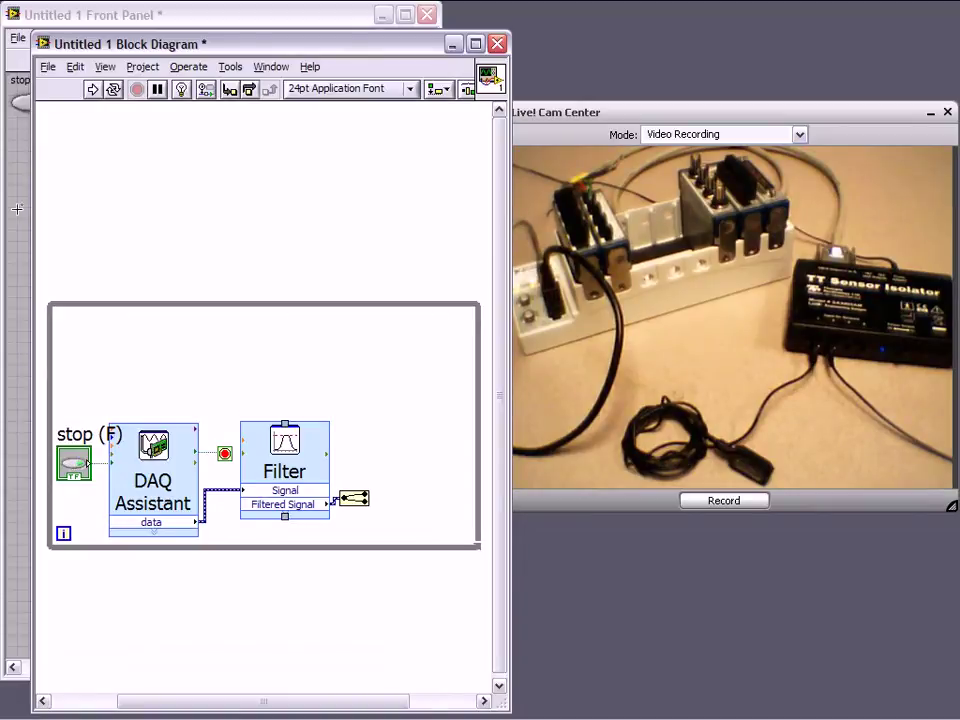
{"action": "left_click", "coordinate": [18, 208]}
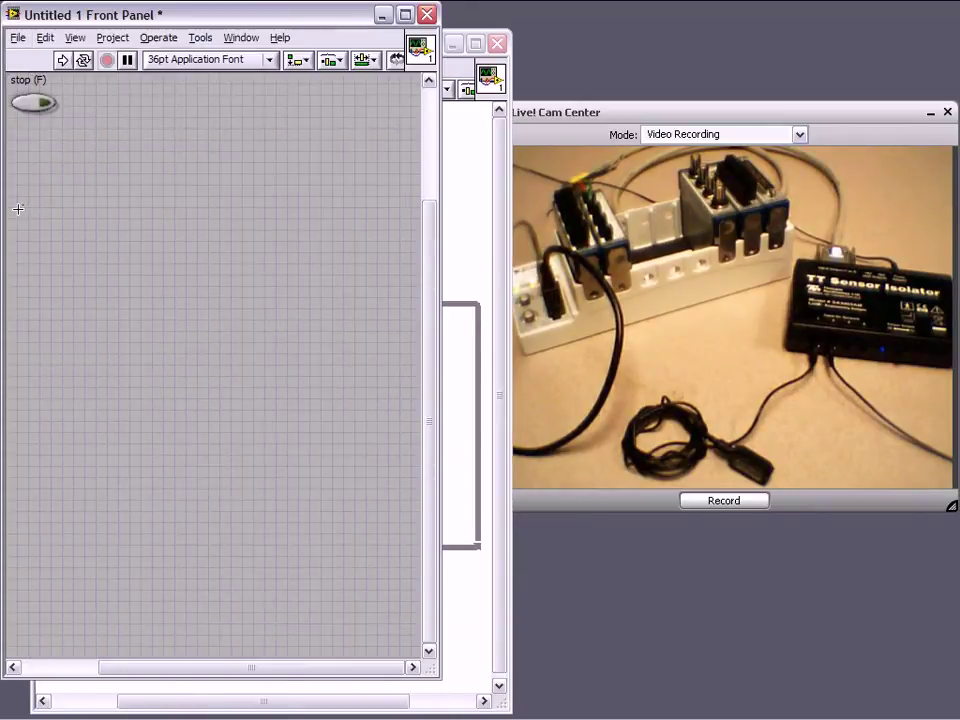
Step: Add a waveform chart labeled 'Pulse' to the front panel
{"action": "right_click", "coordinate": [117, 212]}
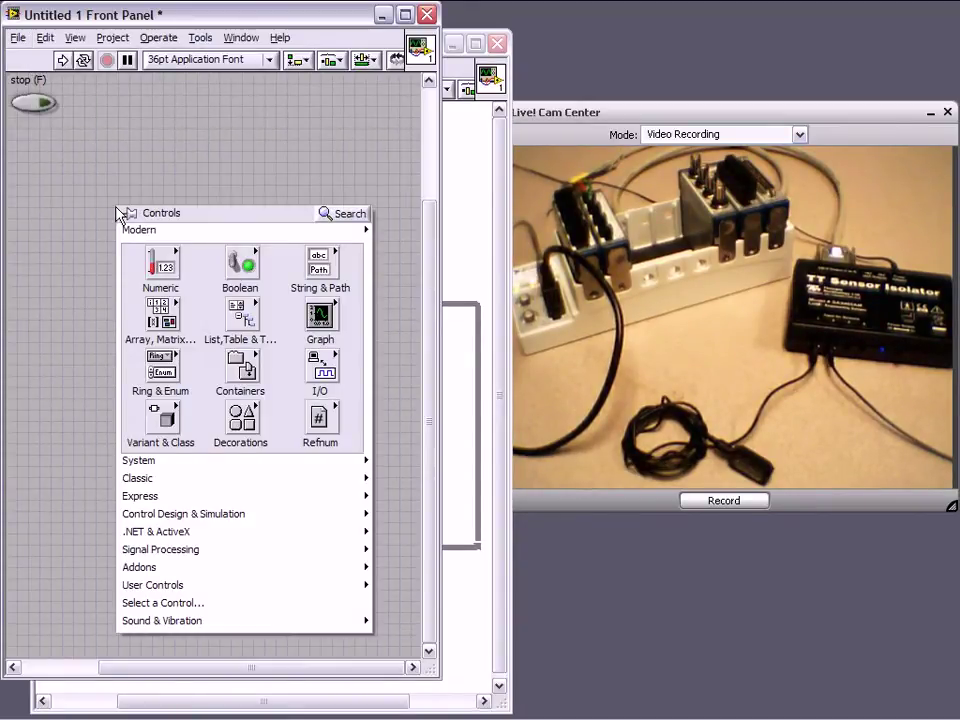
{"action": "mouse_move", "coordinate": [320, 318]}
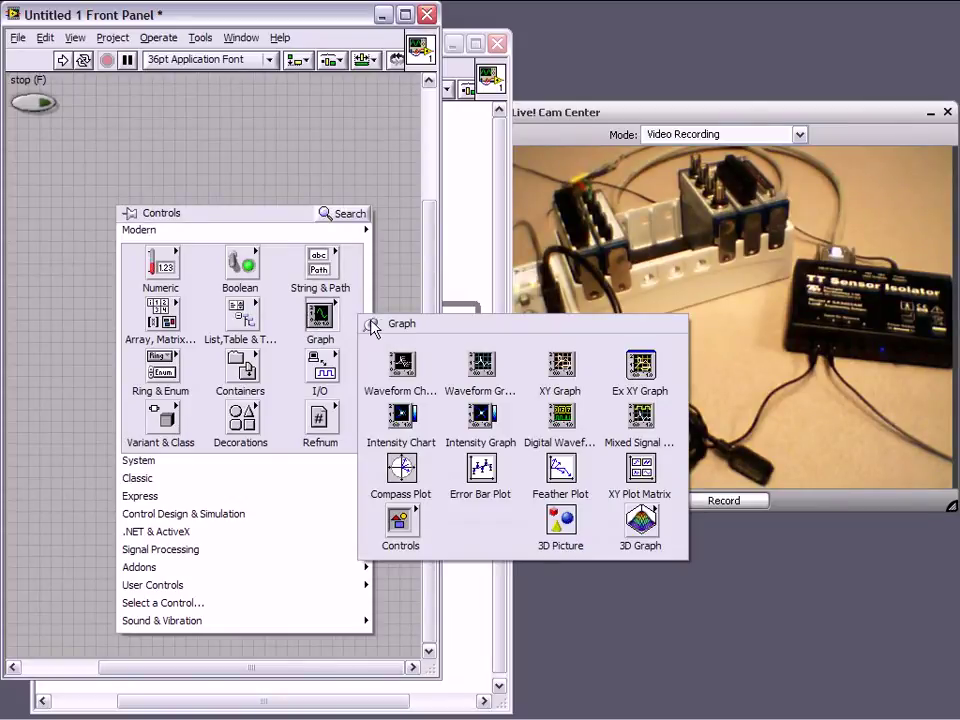
{"action": "left_click", "coordinate": [401, 365]}
{"action": "left_click", "coordinate": [247, 237]}
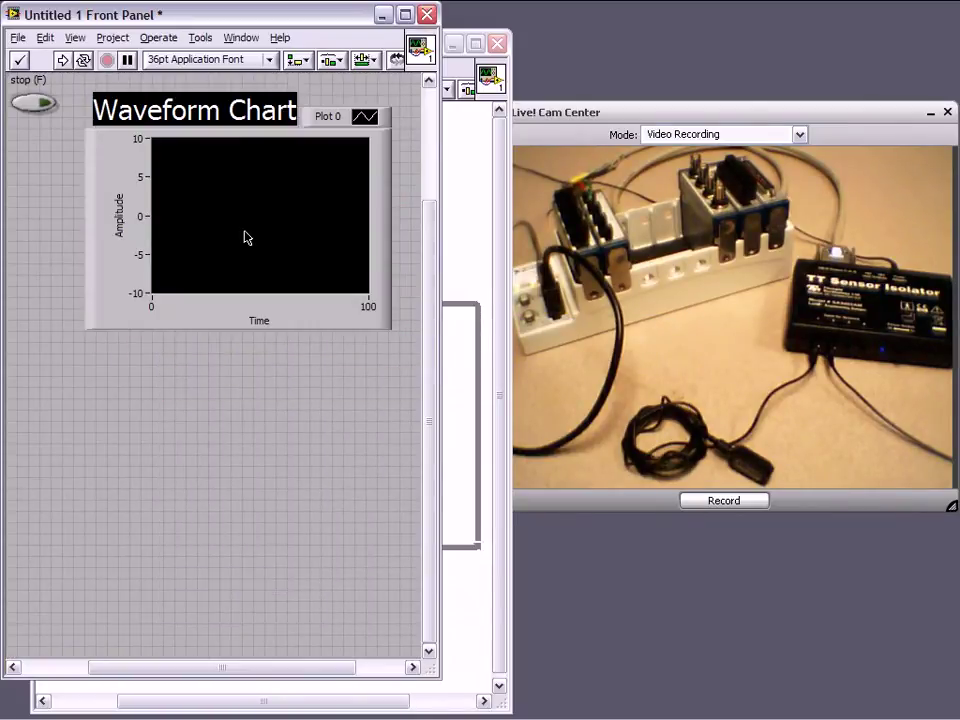
{"action": "type", "text": "Pulse"}
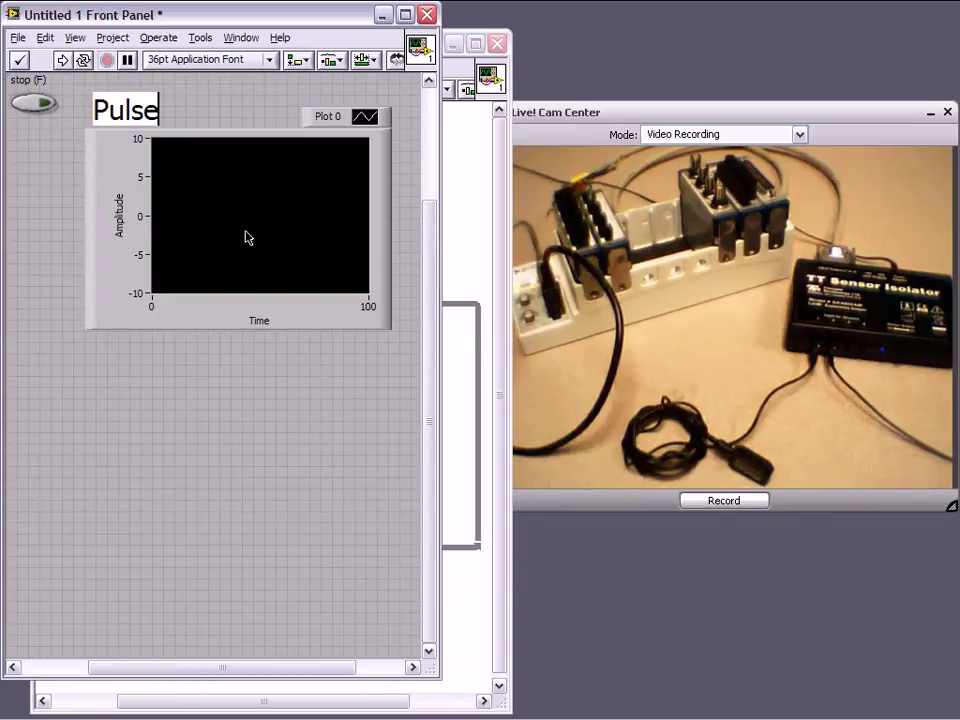
Step: Add a second waveform chart labeled 'Respiration' below the Pulse chart
{"action": "right_click", "coordinate": [202, 366]}
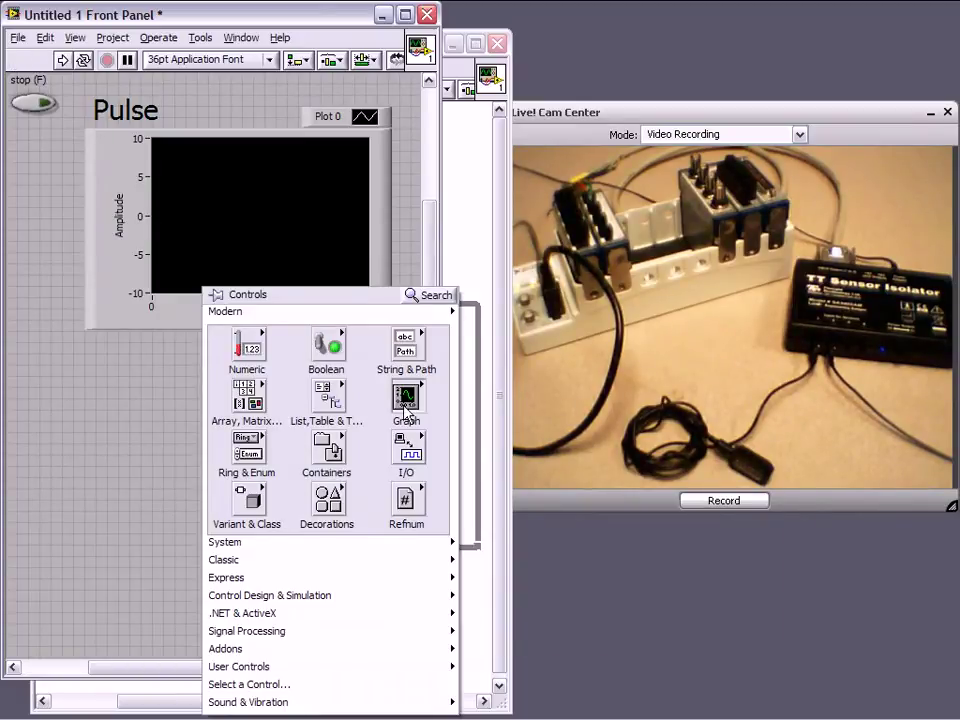
{"action": "left_click", "coordinate": [491, 453]}
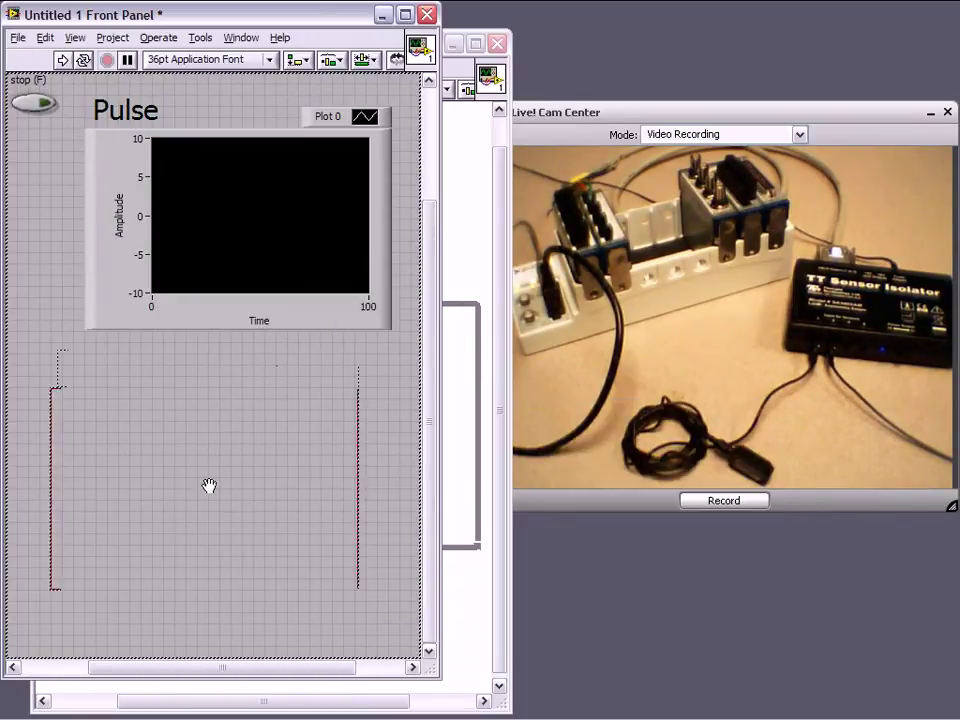
{"action": "left_click", "coordinate": [239, 536]}
{"action": "type", "text": "Res"}
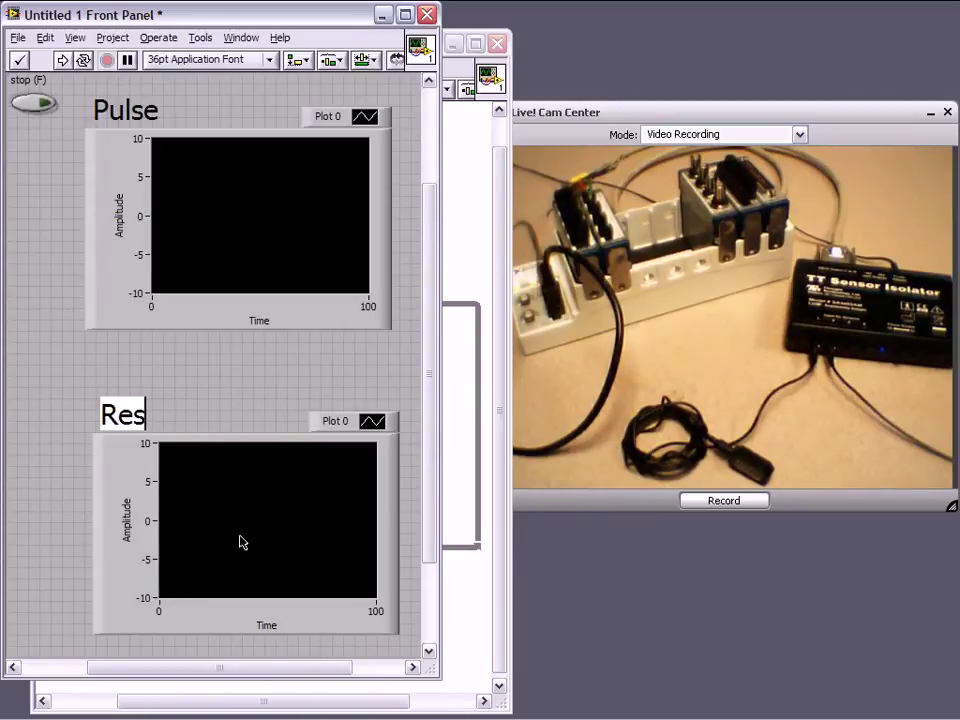
{"action": "type", "text": "piration"}
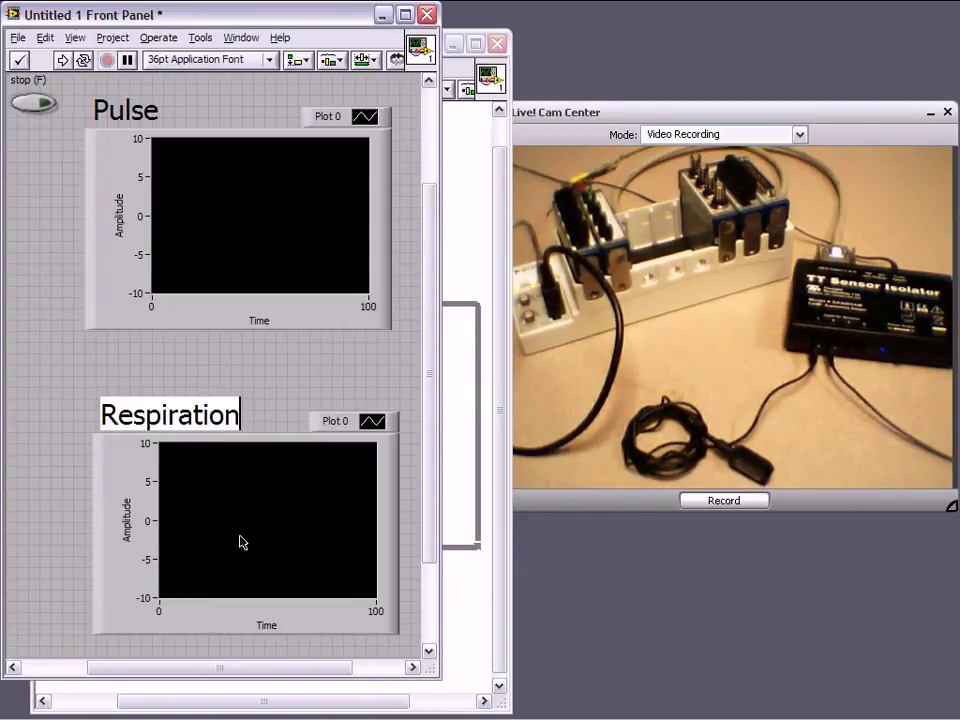
{"action": "left_click", "coordinate": [273, 365]}
Step: Move the Pulse terminal into the loop and wire it to the first Split Signals output
{"action": "left_click", "coordinate": [474, 253]}
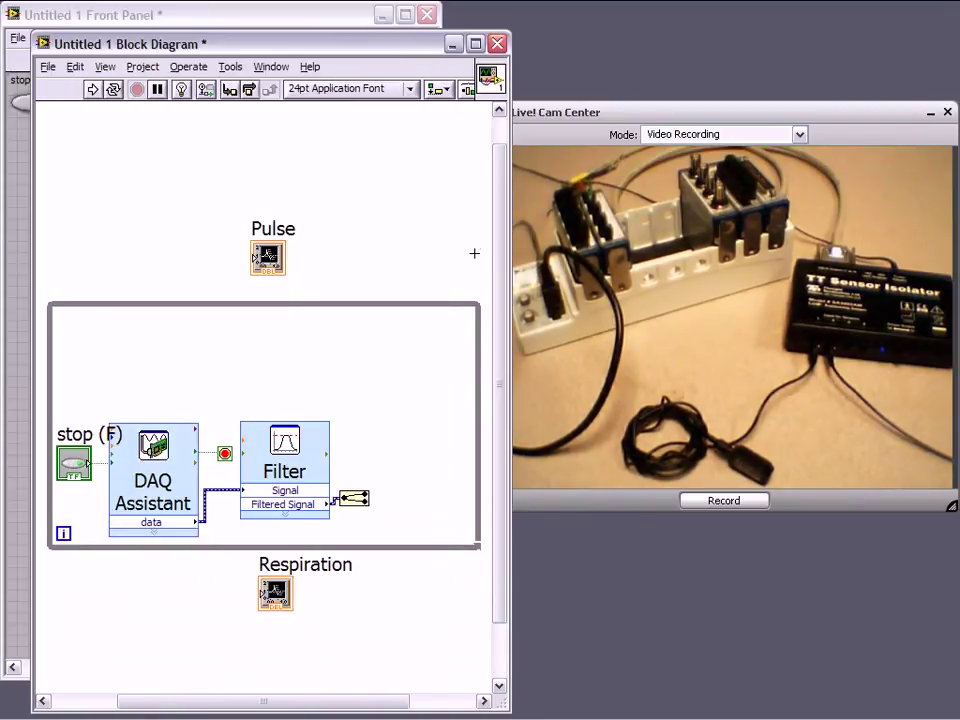
{"action": "left_click_drag", "start_coordinate": [276, 264], "coordinate": [421, 427]}
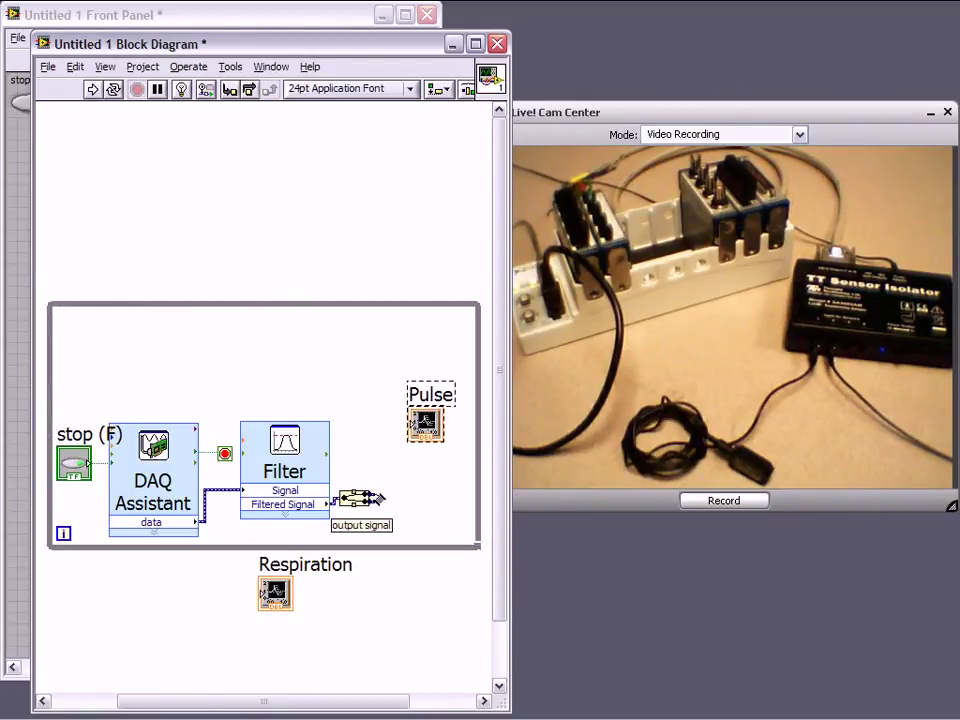
{"action": "left_click", "coordinate": [367, 497]}
{"action": "left_click", "coordinate": [412, 424]}
Step: Move the Respiration terminal into the loop, wire it to the second split output, and show the front panel
{"action": "left_click_drag", "start_coordinate": [270, 594], "coordinate": [400, 510]}
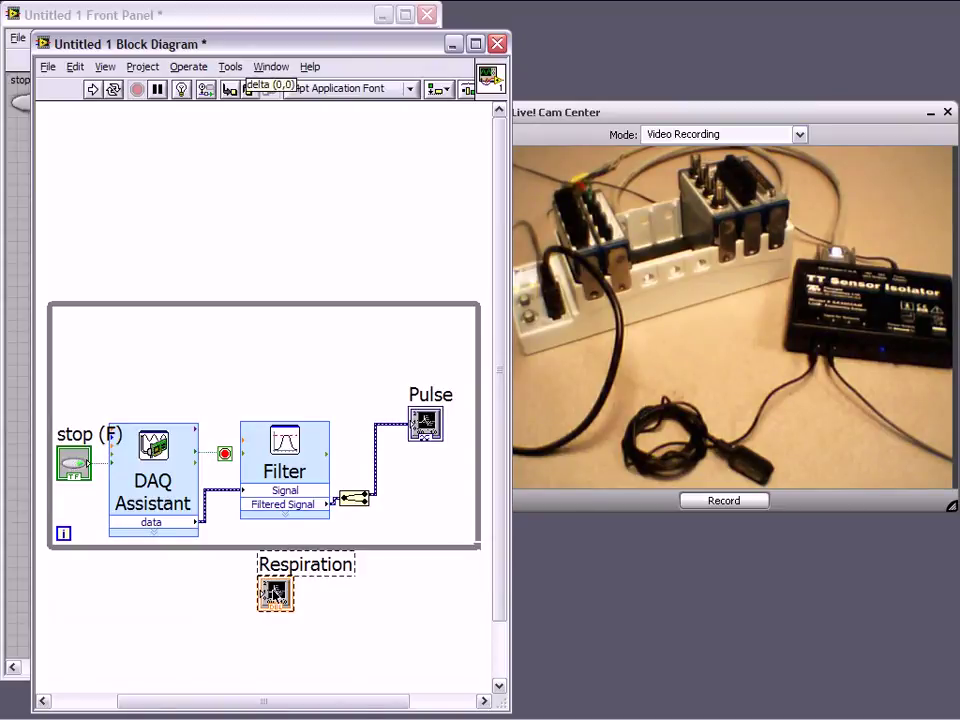
{"action": "left_click", "coordinate": [369, 498]}
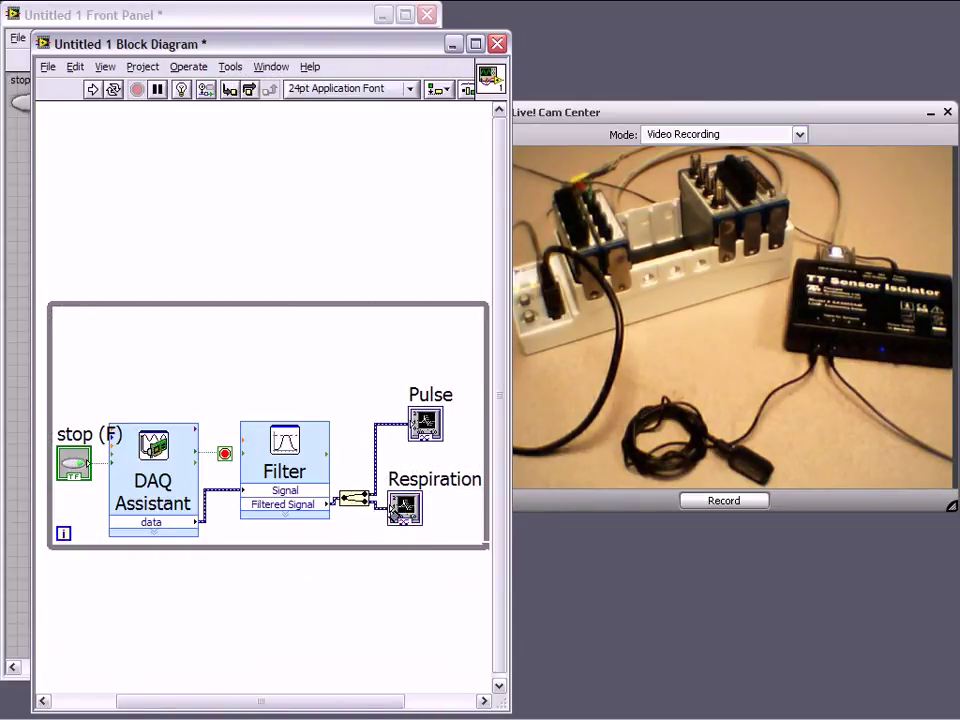
{"action": "left_click", "coordinate": [354, 548]}
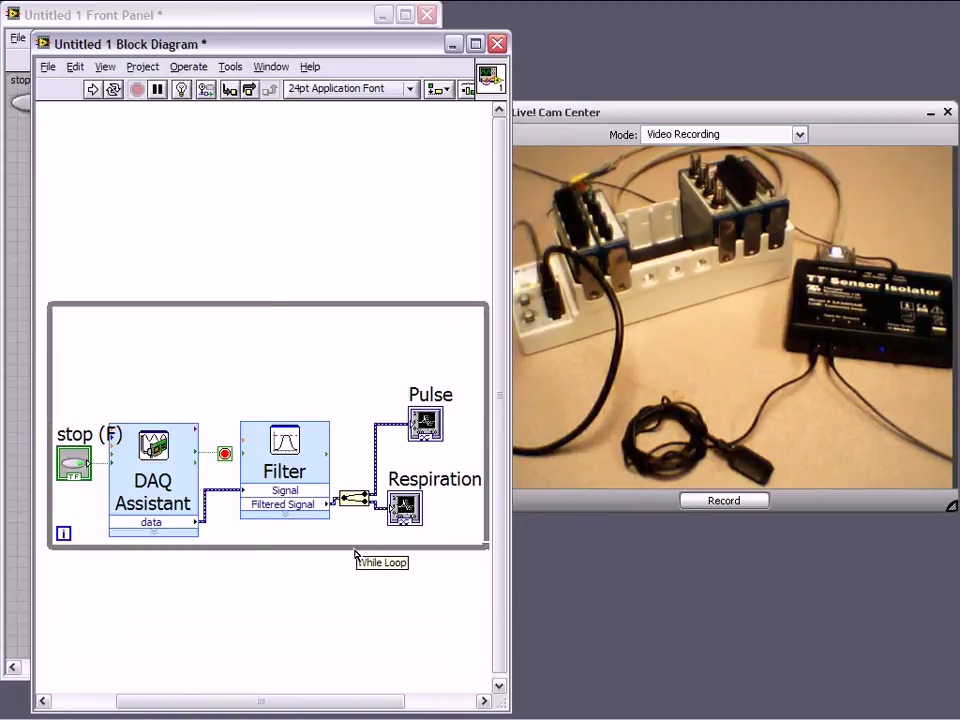
{"action": "left_click", "coordinate": [14, 327]}
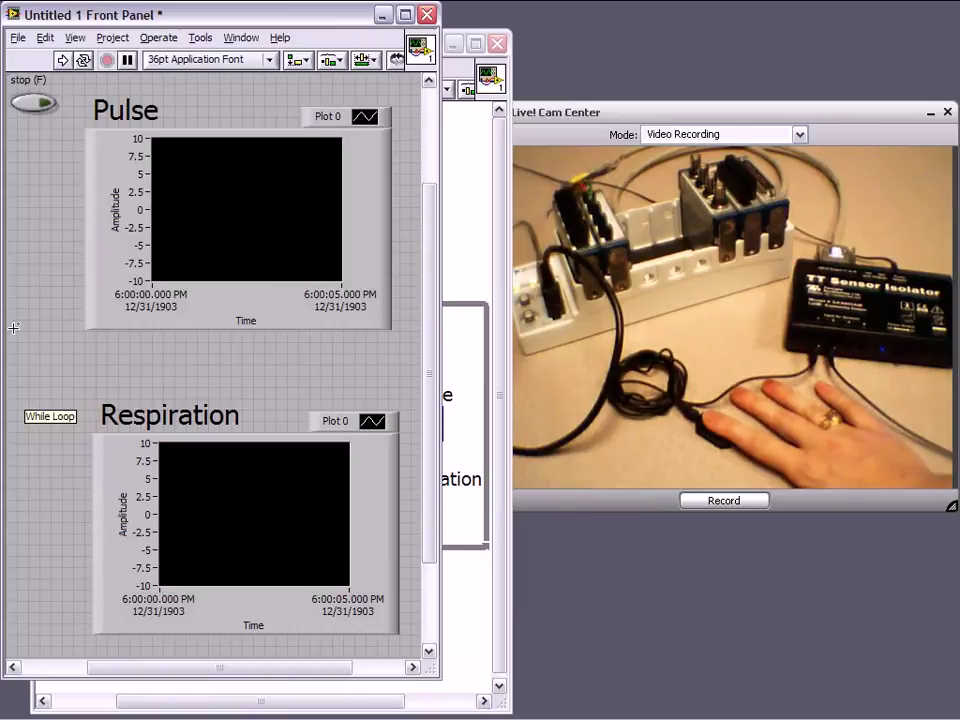
Step: Run the VI so filtered Voltage_0 and Voltage_1 plot live on the Pulse and Respiration charts
{"action": "left_click", "coordinate": [63, 61]}
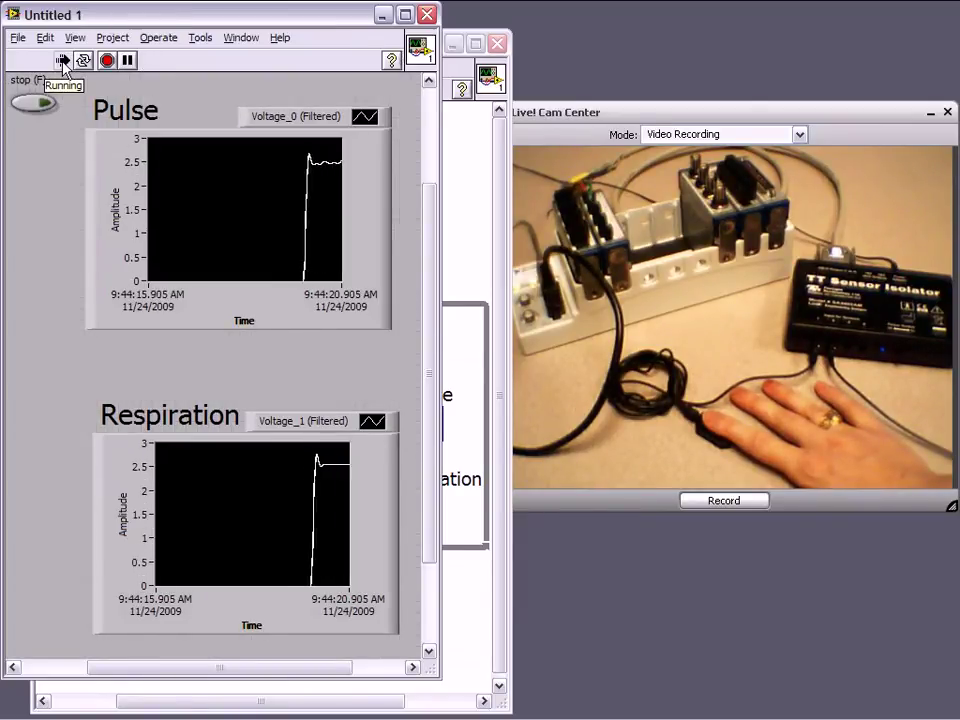